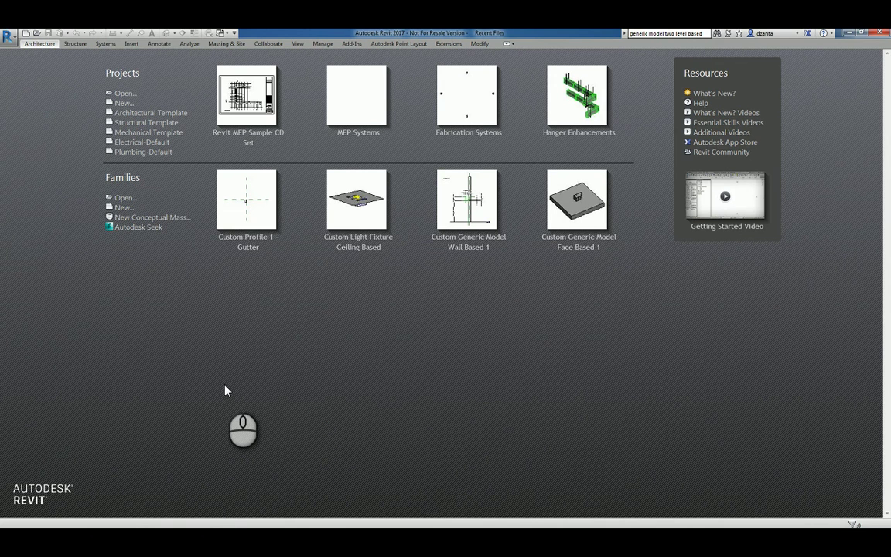
- Create a new family from the Profile-Mullion.rft template
left_click(124, 207)
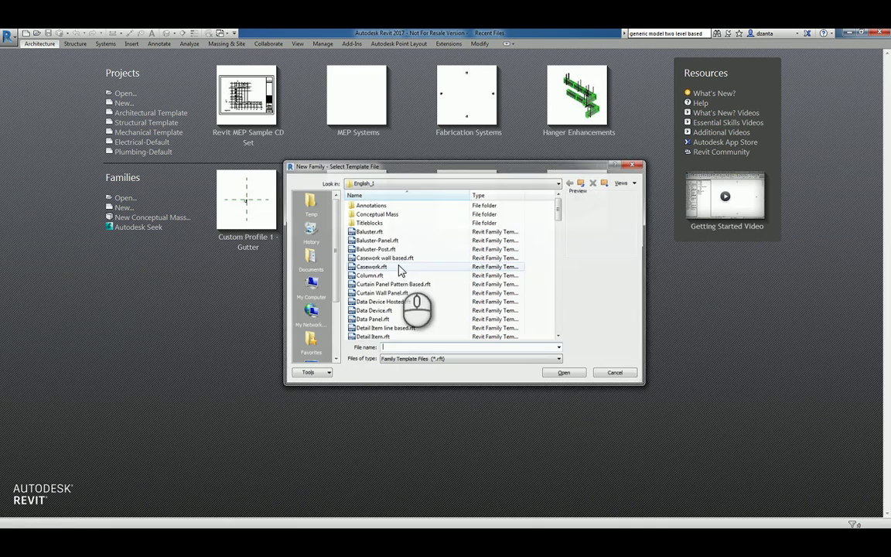
left_click_drag(558, 209, 565, 296)
left_click(387, 249)
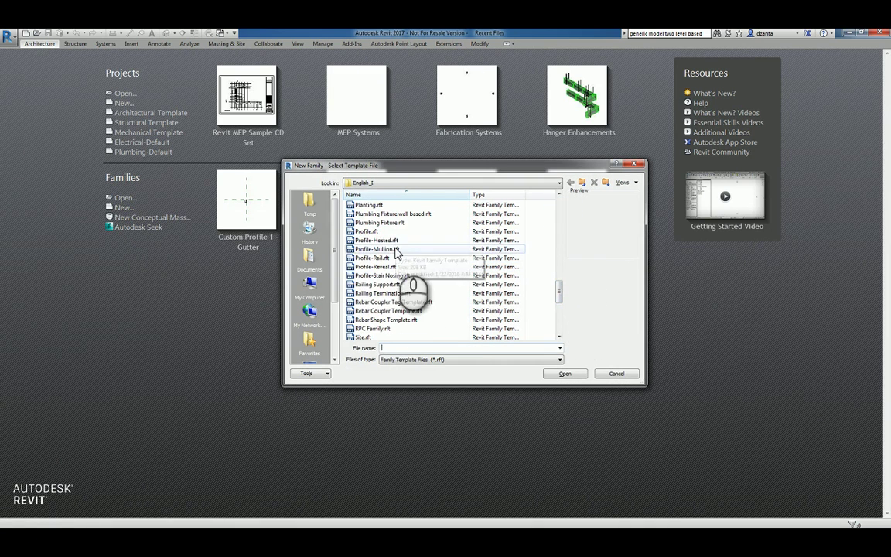
left_click(566, 374)
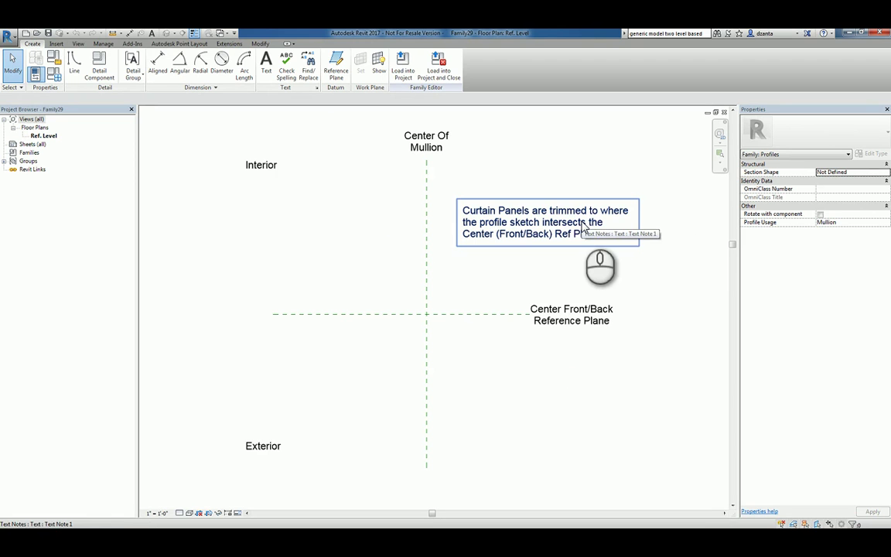
left_click(331, 207)
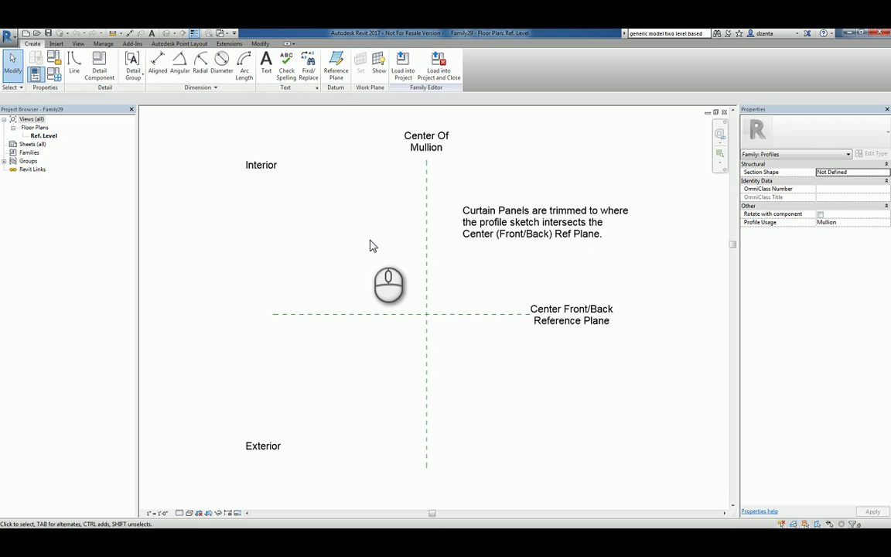
- Sketch a rectangle of profile lines, about 4 3/4" by 7 1/2", centred on the reference-plane intersection
left_click(75, 71)
scroll(422, 305, "up", 4)
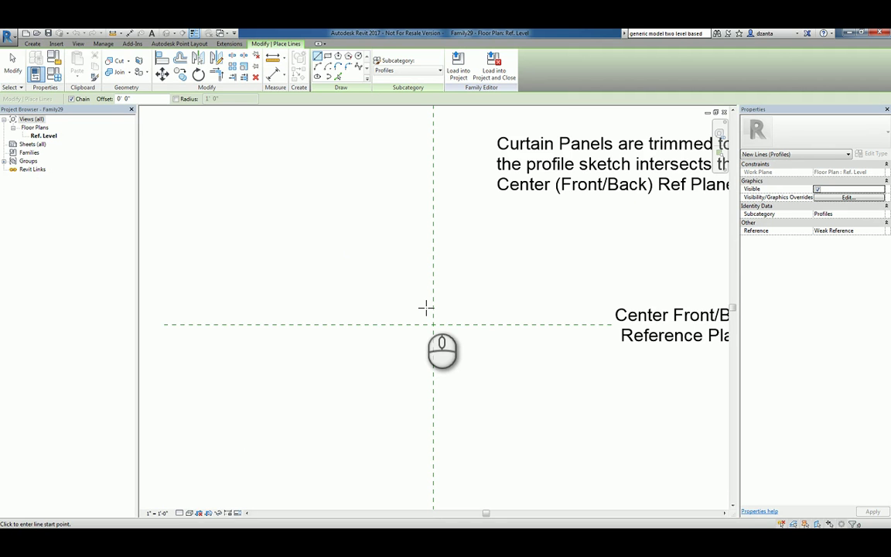
left_click(328, 61)
left_click(405, 295)
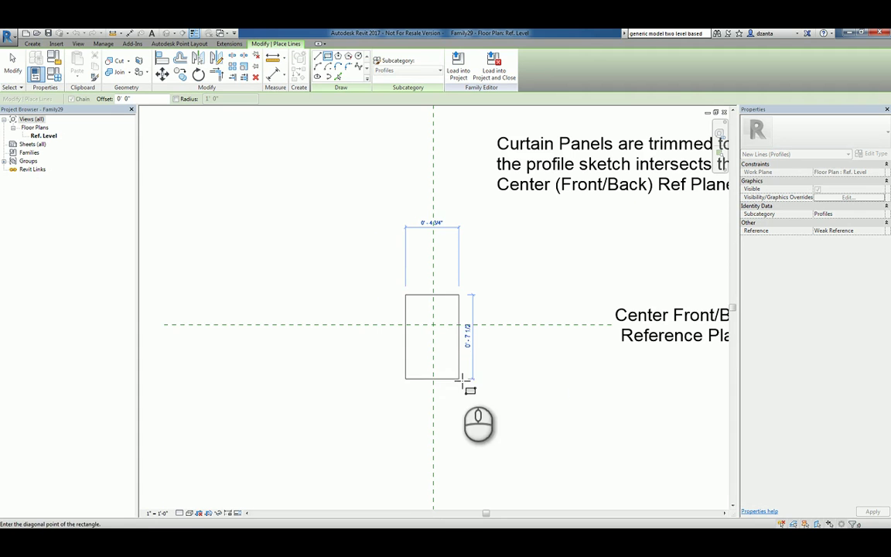
left_click(458, 387)
key("Escape")
key("Escape")
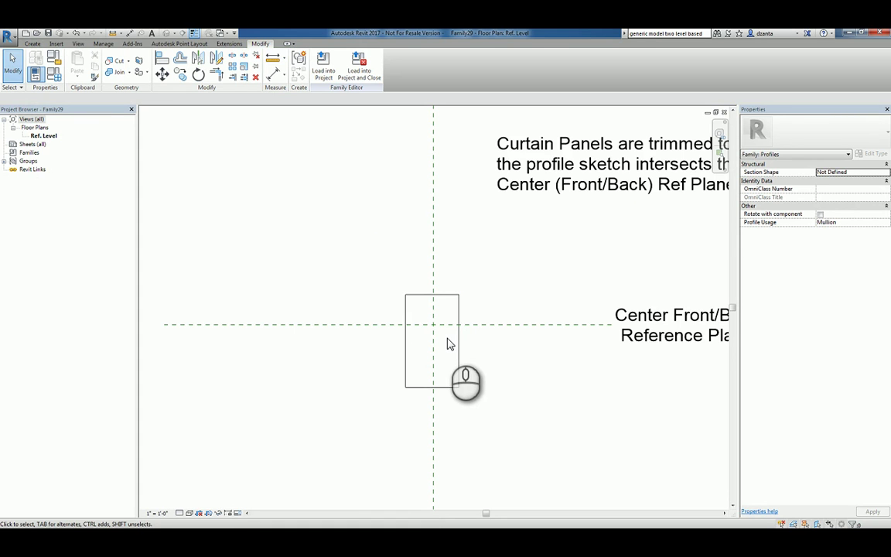
scroll(450, 344, "up", 2)
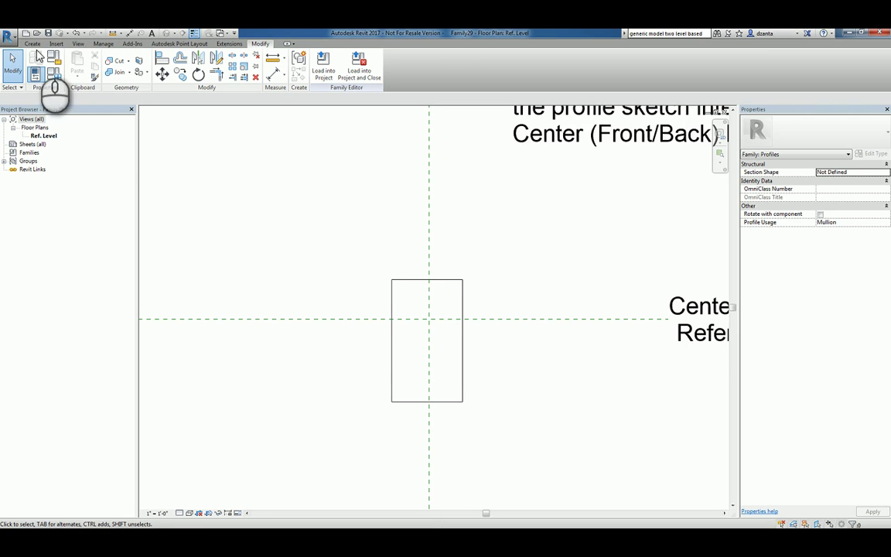
left_click(31, 43)
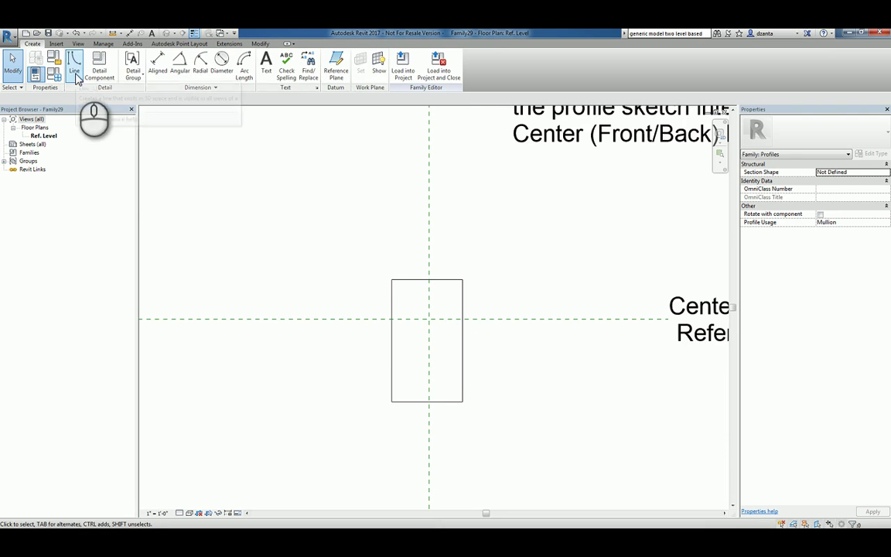
- Draw zigzag line chains across the rectangle's top and bottom edges, corner to corner
left_click(75, 74)
scroll(385, 253, "up", 2)
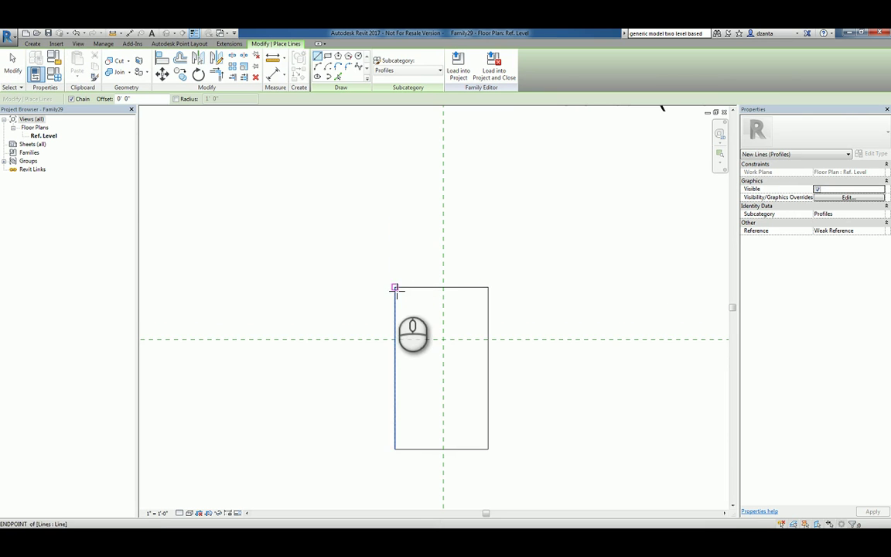
left_click(394, 288)
left_click(435, 244)
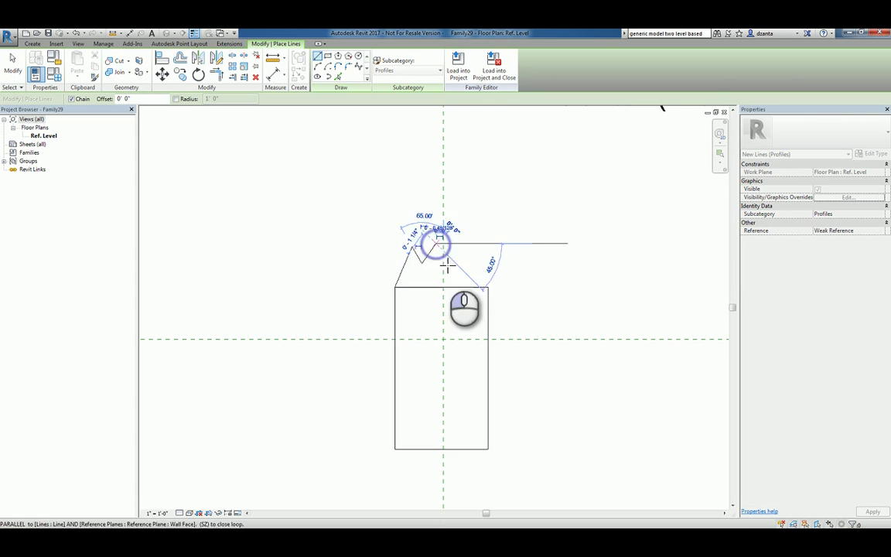
left_click(448, 263)
left_click(470, 244)
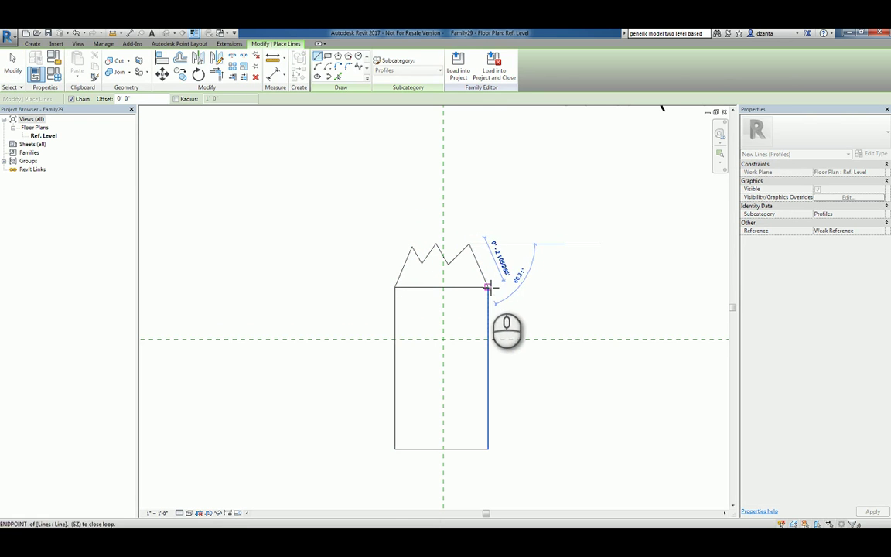
left_click(487, 286)
left_click(395, 447)
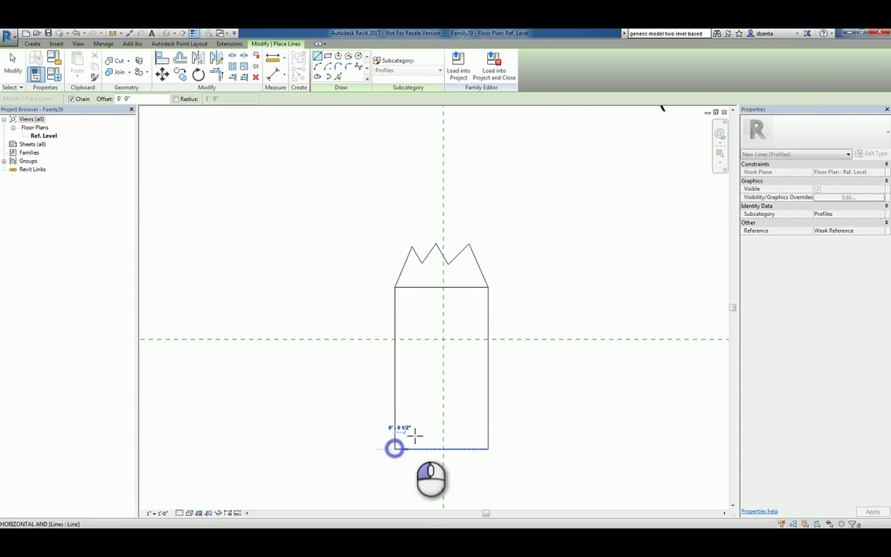
left_click(417, 417)
left_click(433, 473)
left_click(461, 425)
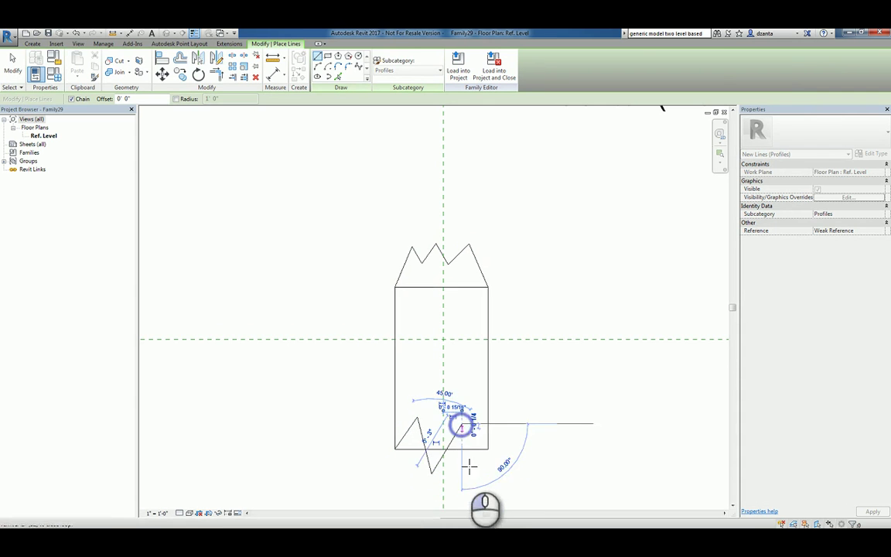
left_click(470, 475)
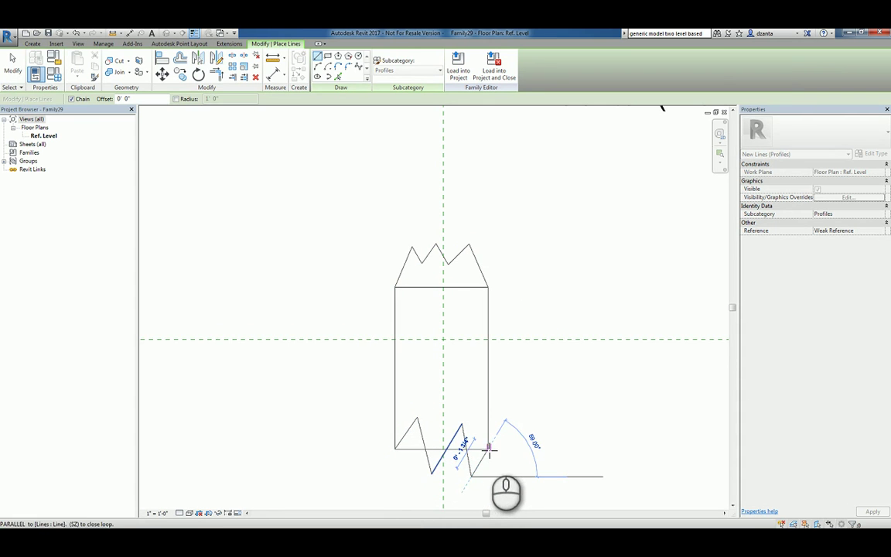
left_click(487, 448)
key("Escape")
key("Escape")
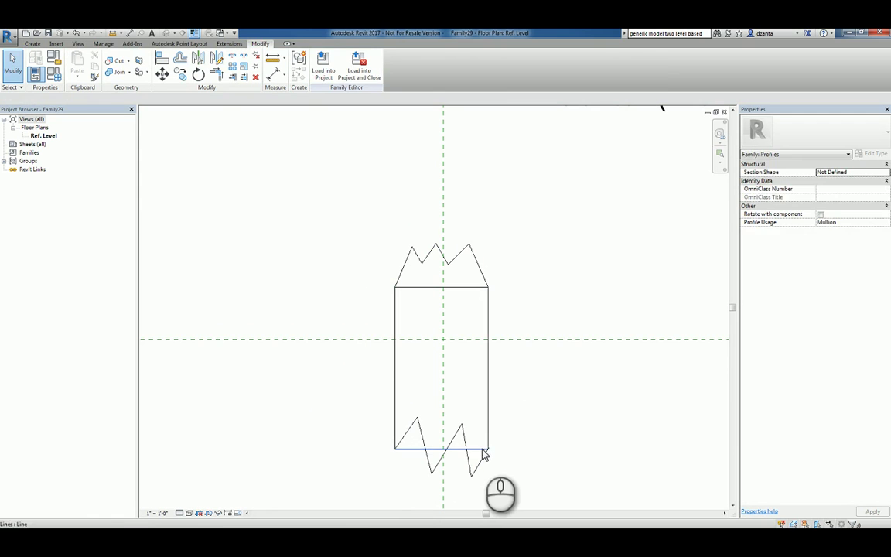
- Delete the straight top and bottom edge lines, leaving the jagged outline
left_click(482, 449)
key("Delete")
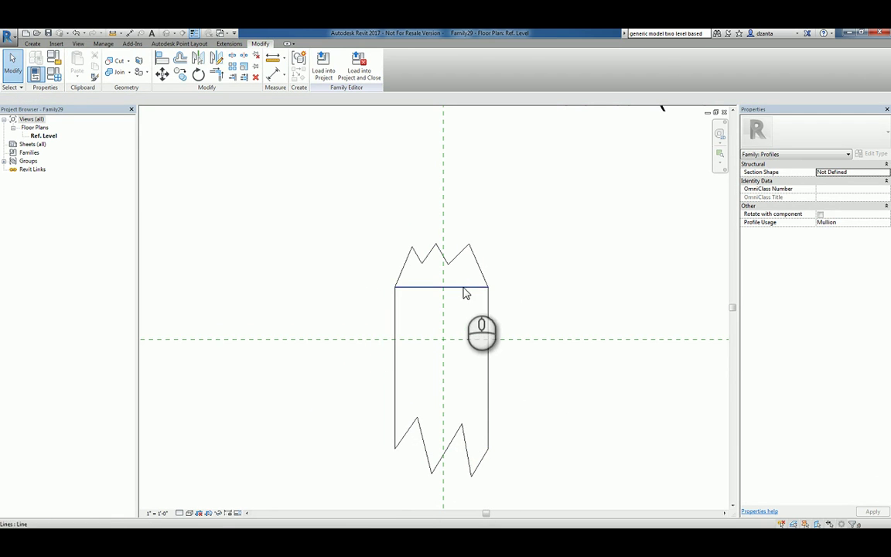
left_click(462, 287)
key("Delete")
scroll(546, 420, "down", 4)
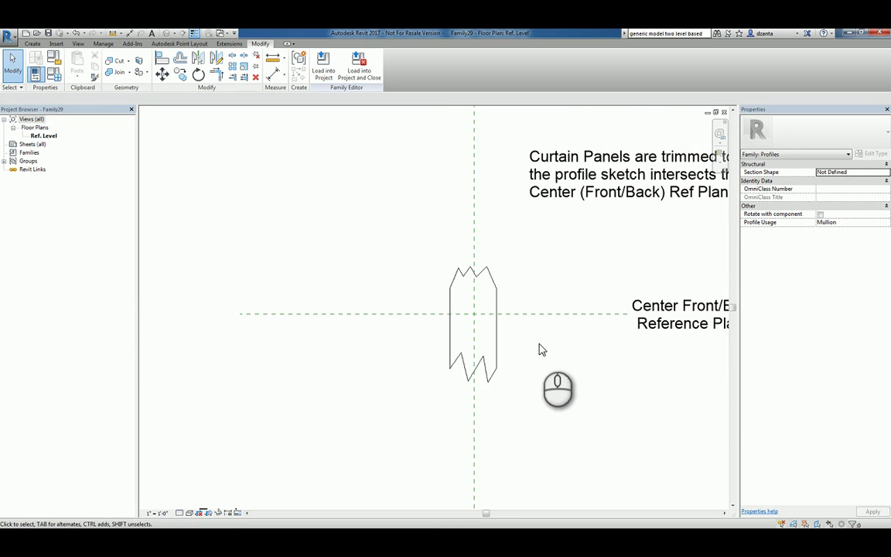
- Pan the view to show the jagged profile and its notes
mouse_move(560, 370)
middle_mouse_down()
mouse_move(517, 362)
mouse_move(530, 338)
middle_mouse_up()
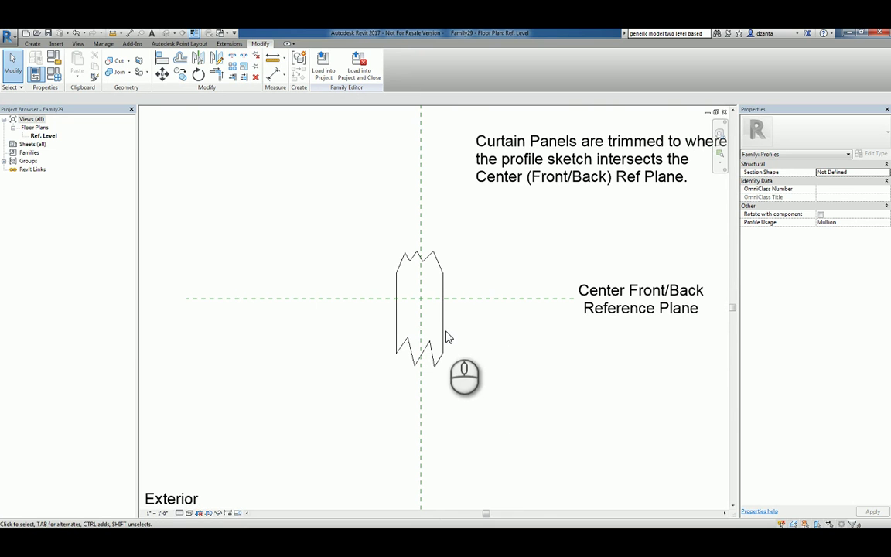
- Save the family as Custom Profile 2 - Mullion.rfa
left_click(8, 37)
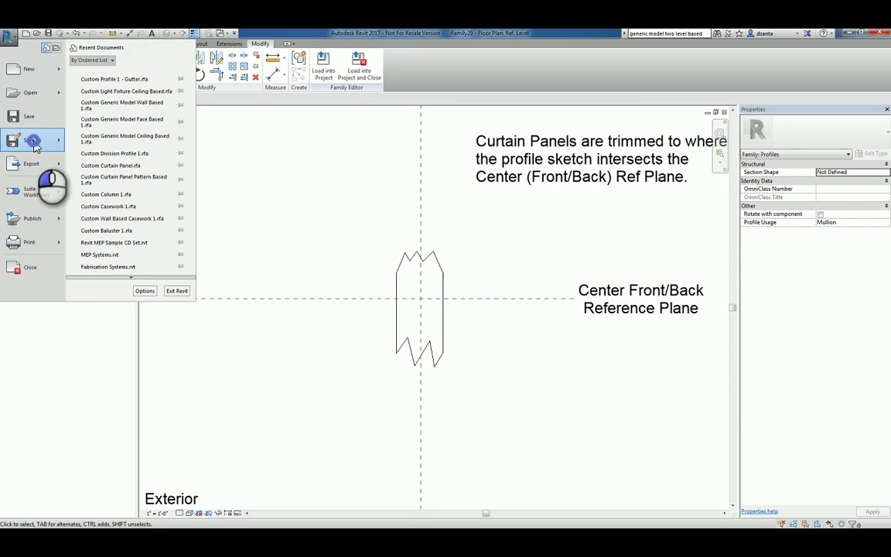
left_click(34, 144)
left_click(96, 128)
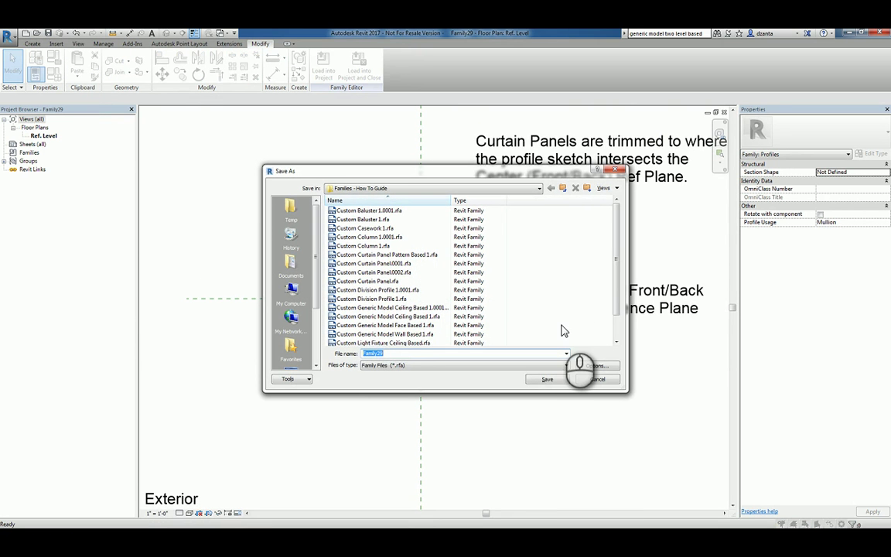
type("Custom ")
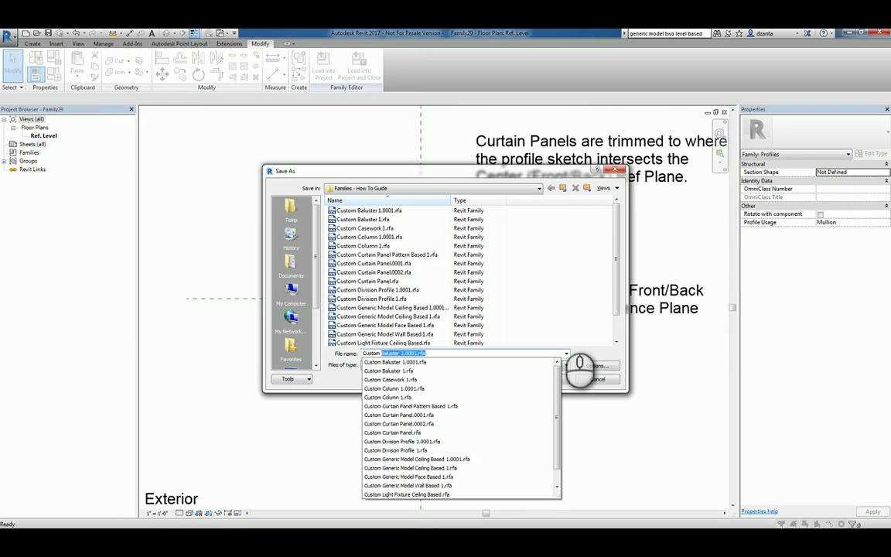
type("Pro")
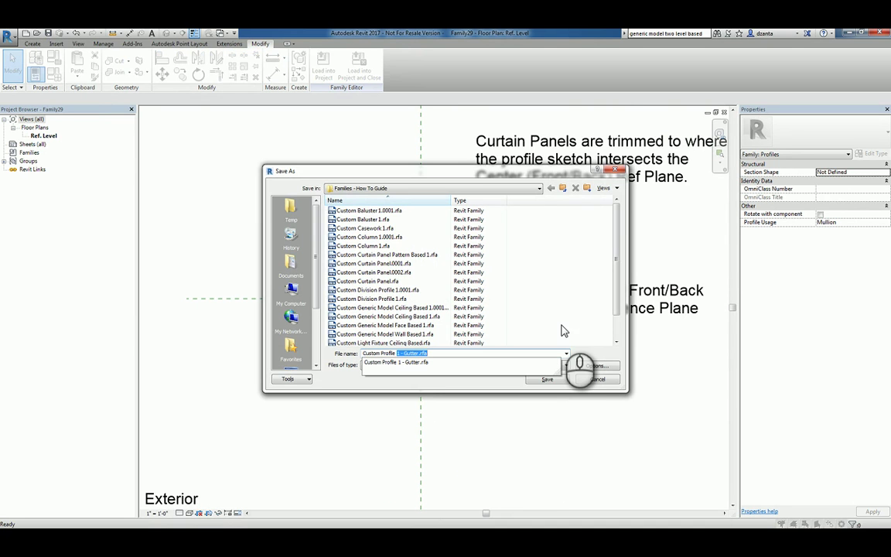
type("file 2 - Mullion")
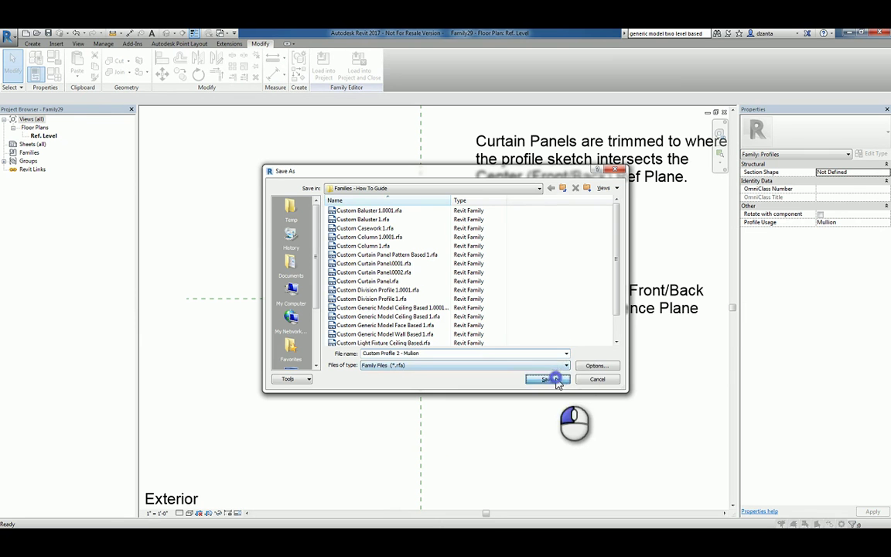
left_click(555, 379)
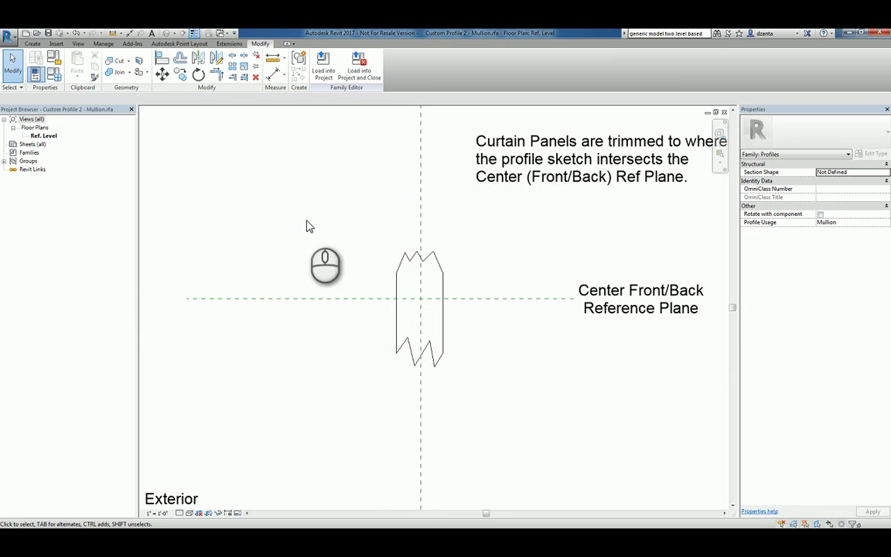
- Create a new Architectural Template project and pick the Curtain Wall: Storefront wall type
left_click(26, 34)
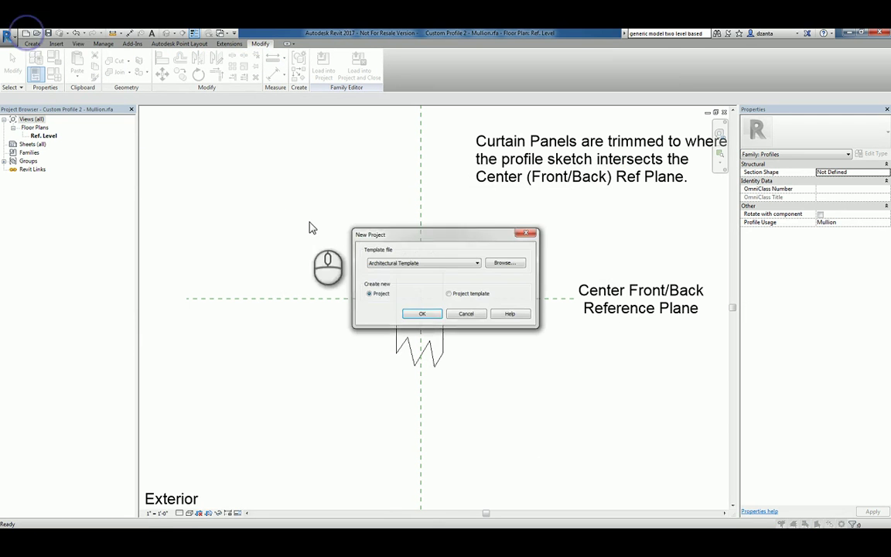
left_click(415, 312)
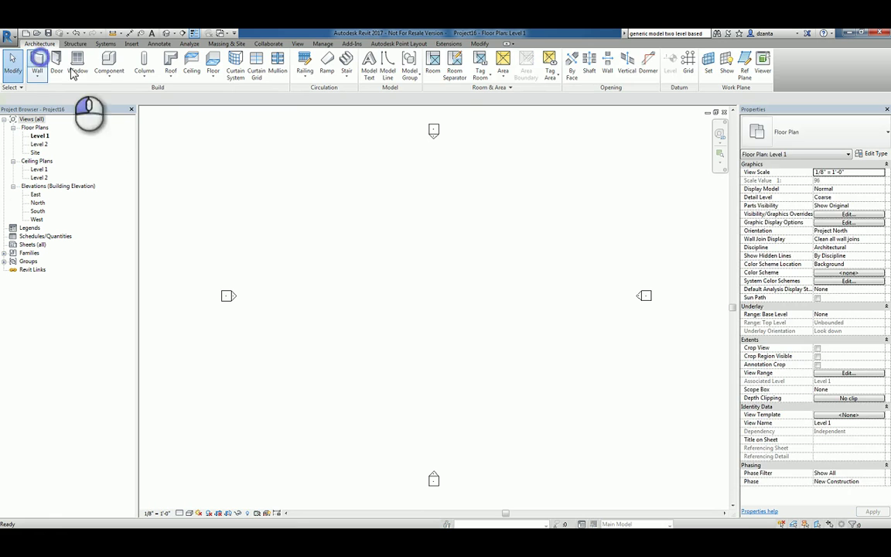
left_click(37, 62)
left_click(812, 133)
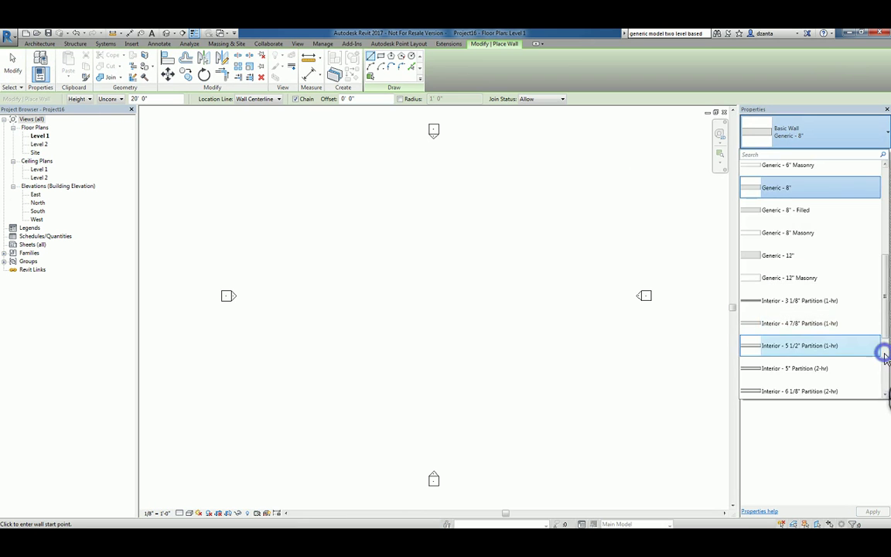
scroll(824, 351, "down", 5)
left_click(786, 357)
- Draw a 14' 6" Storefront wall on Level 1 and show it in the default 3D view
left_click(430, 296)
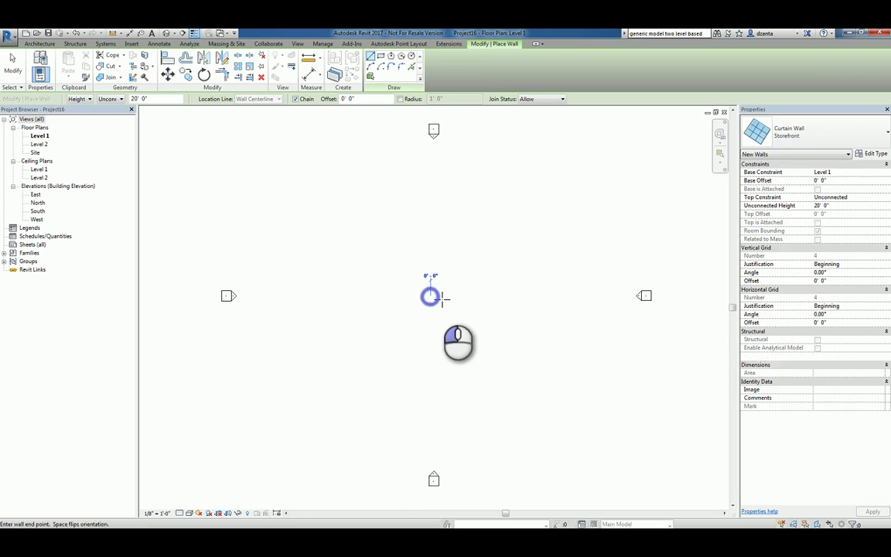
left_click(468, 296)
key("Escape")
key("Escape")
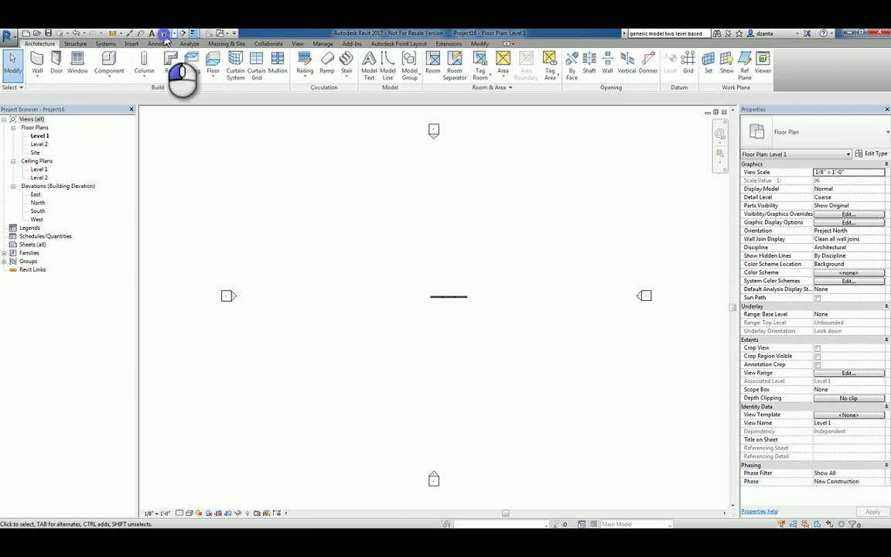
left_click(167, 33)
- Set the Storefront type's interior vertical mullions to Rectangular Mullion : 1" Square
left_click(528, 223)
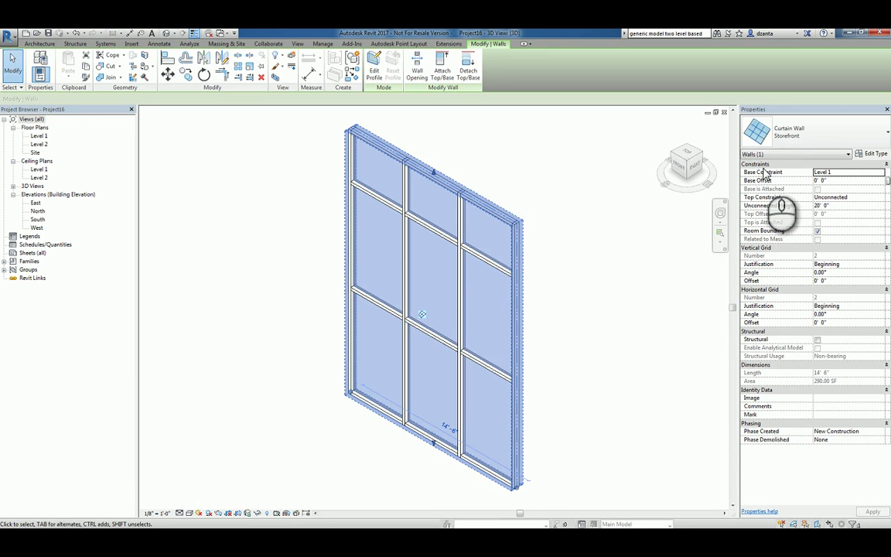
left_click(875, 154)
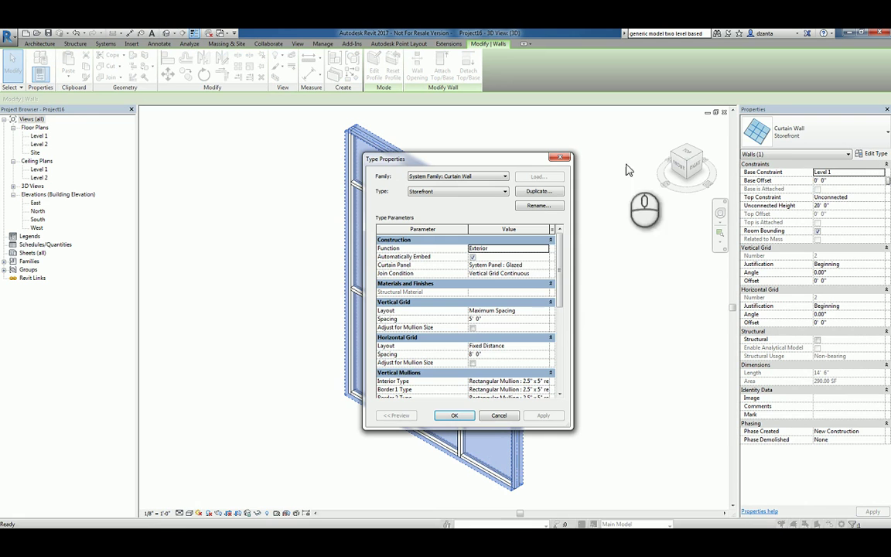
scroll(546, 298, "down", 4)
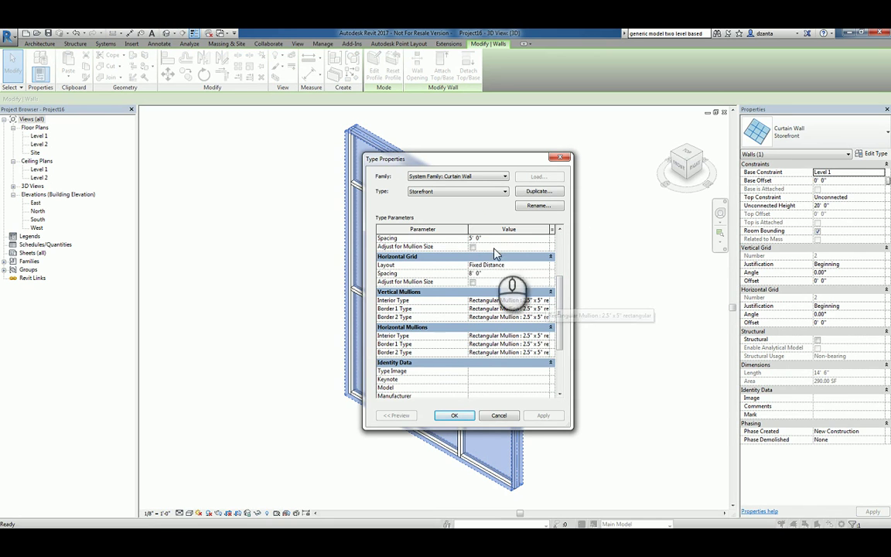
left_click(546, 301)
left_click(546, 301)
left_click(546, 301)
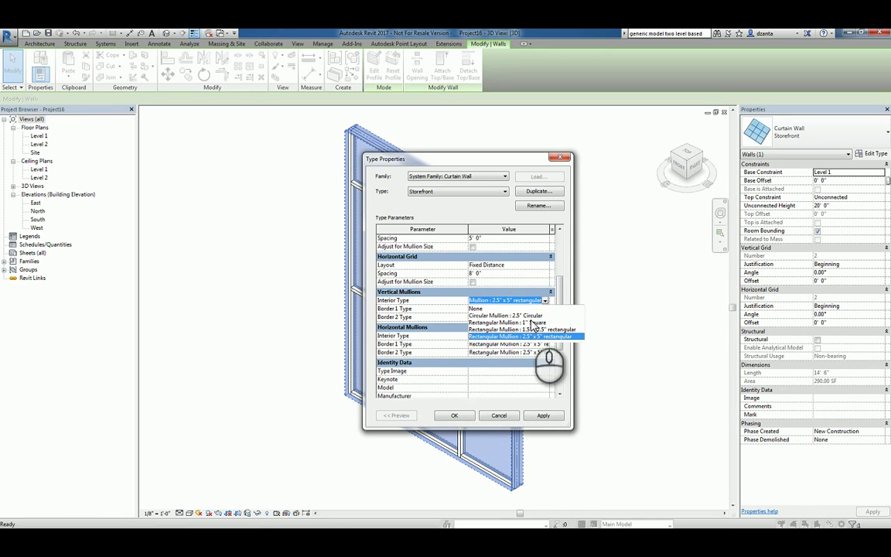
left_click(532, 322)
left_click(471, 415)
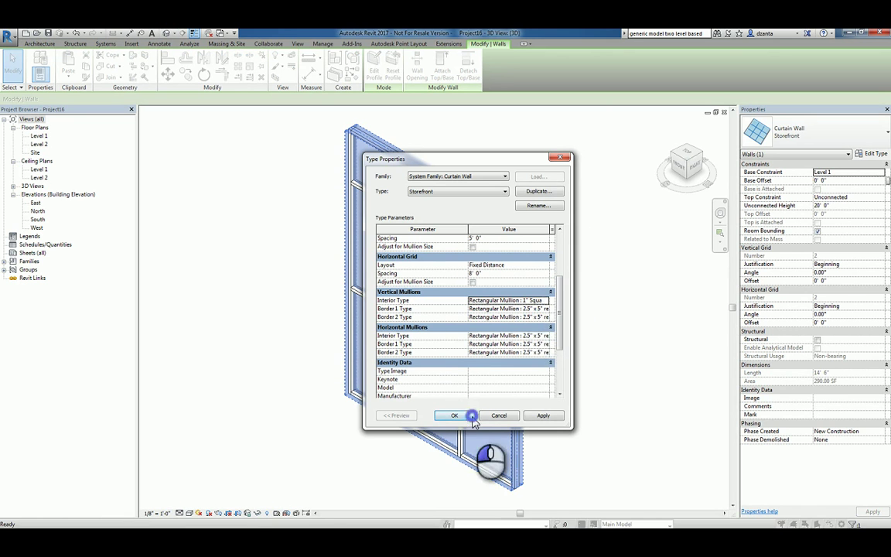
left_click(587, 427)
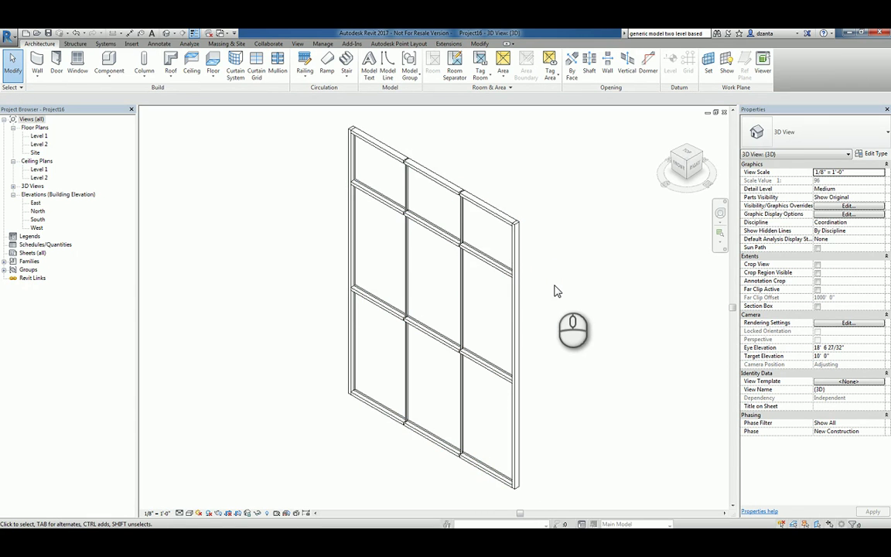
key("ctrl+Tab")
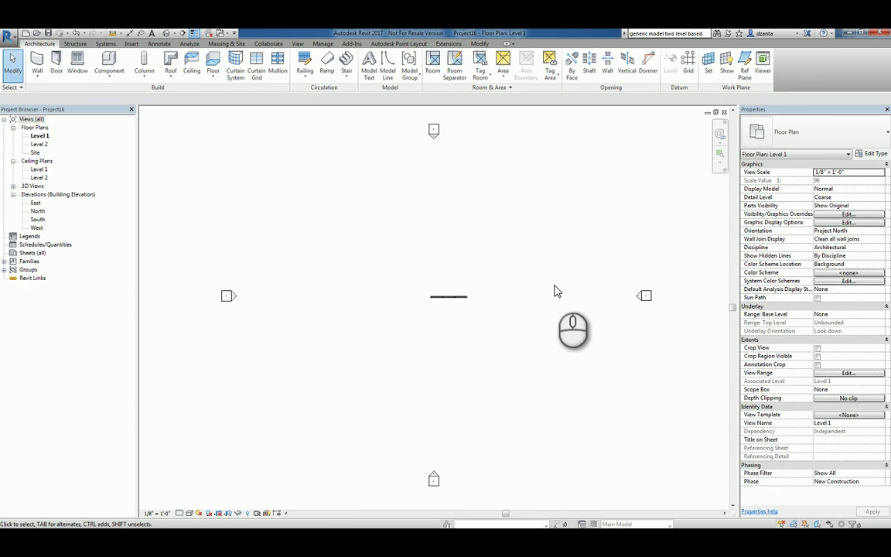
key("ctrl+Tab")
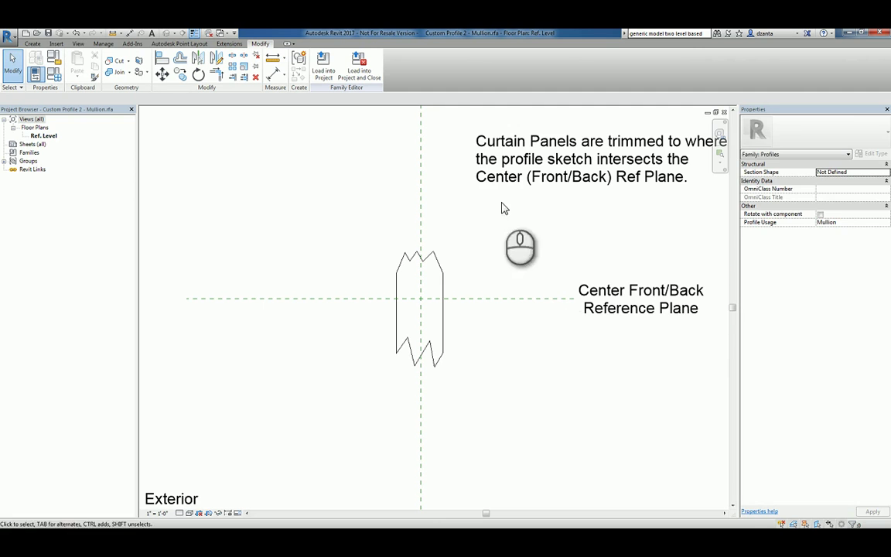
left_click(320, 77)
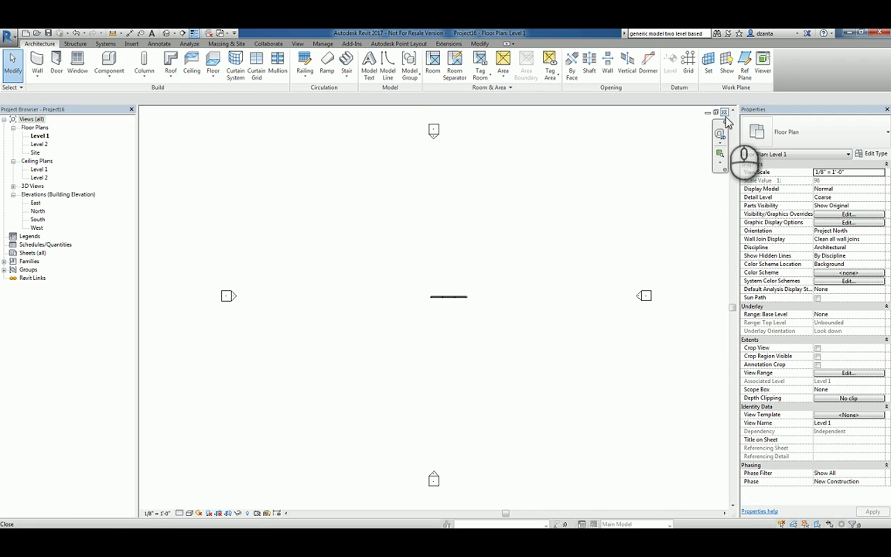
- Review the Storefront wall's interior vertical mullion type choices, closing Type Properties unchanged
left_click(165, 33)
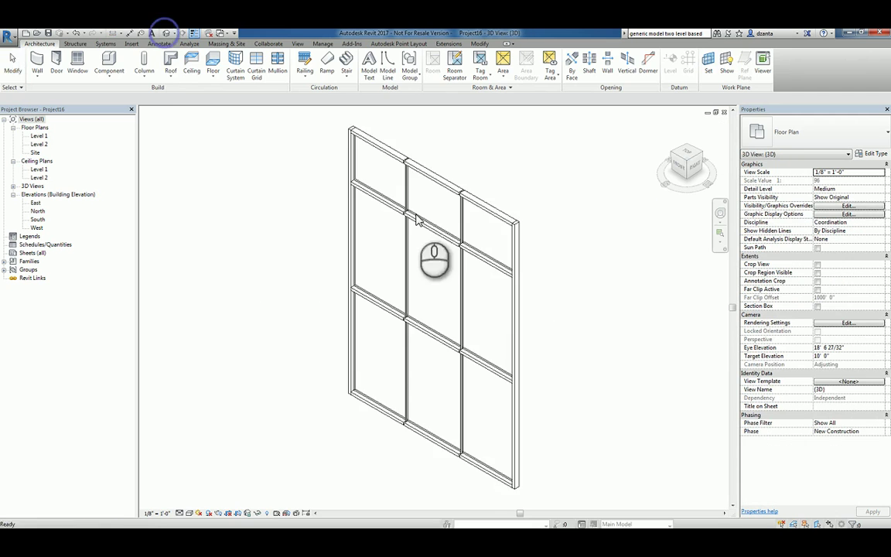
left_click(524, 229)
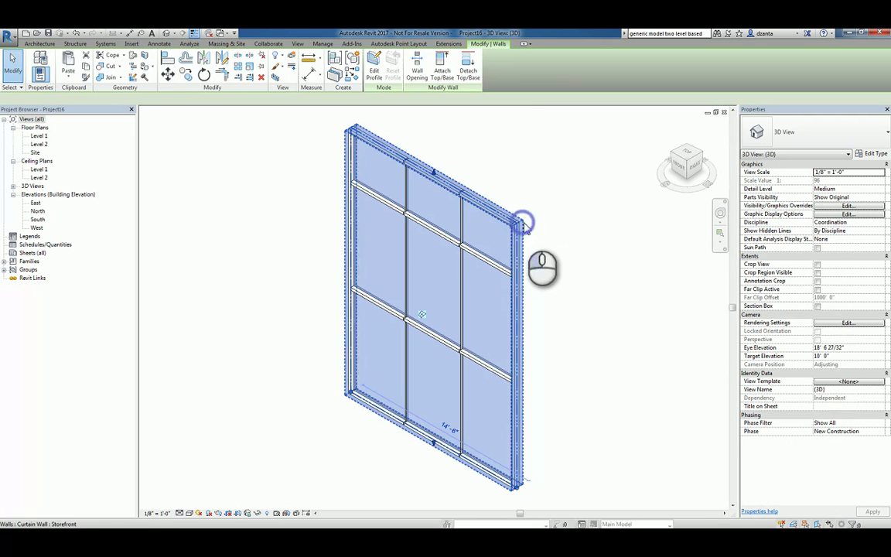
left_click(876, 155)
left_click_drag(561, 295, 563, 319)
left_click(546, 310)
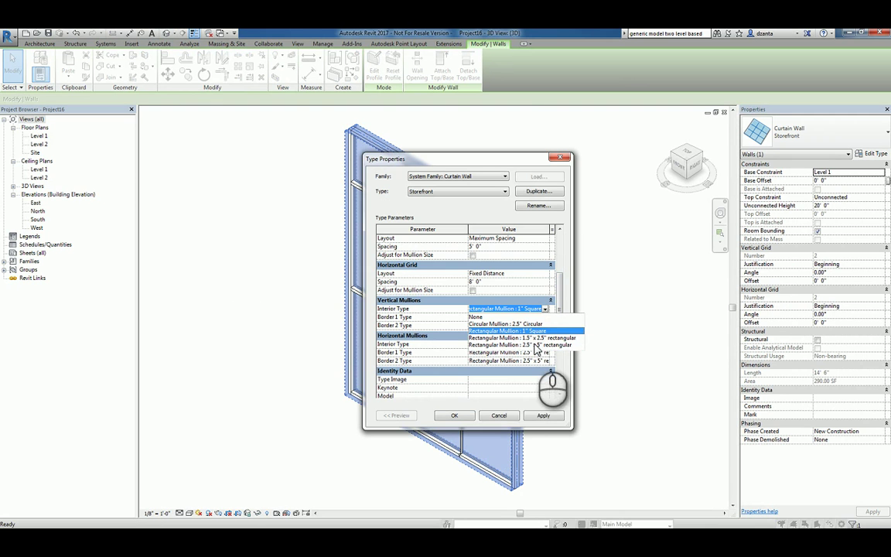
left_click(499, 415)
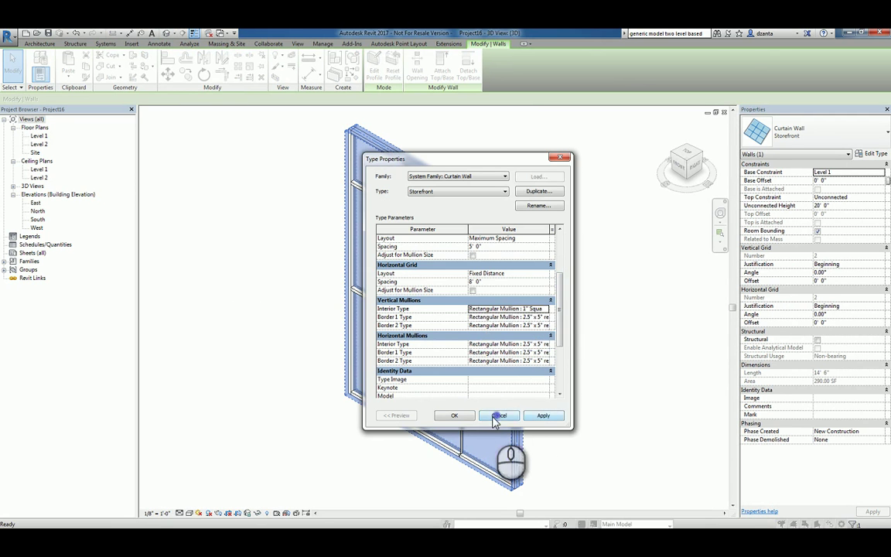
left_click(607, 430)
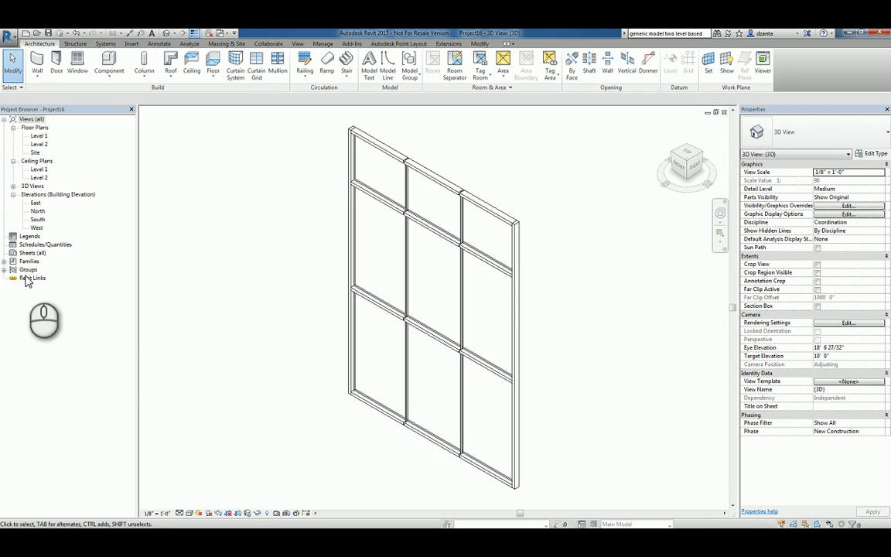
- Recheck the wall's type properties, then expand Families in the Project Browser
left_click(516, 226)
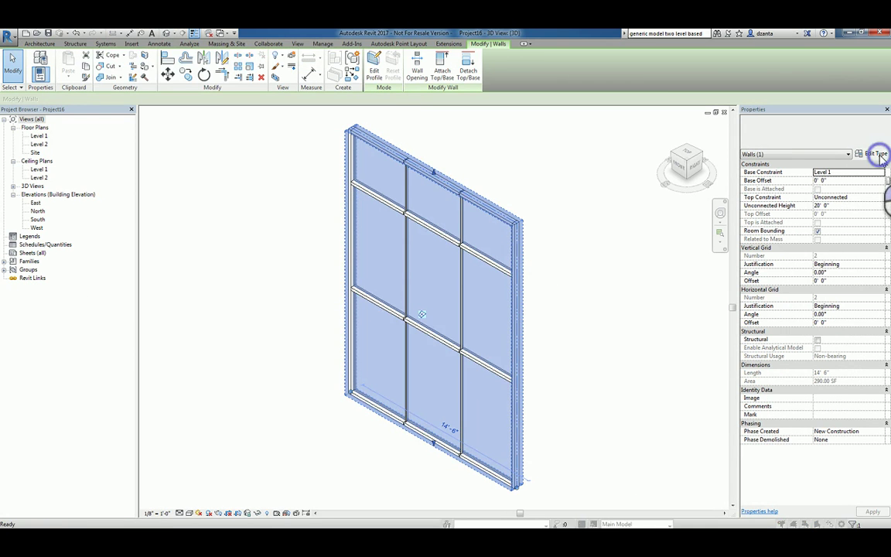
left_click(872, 154)
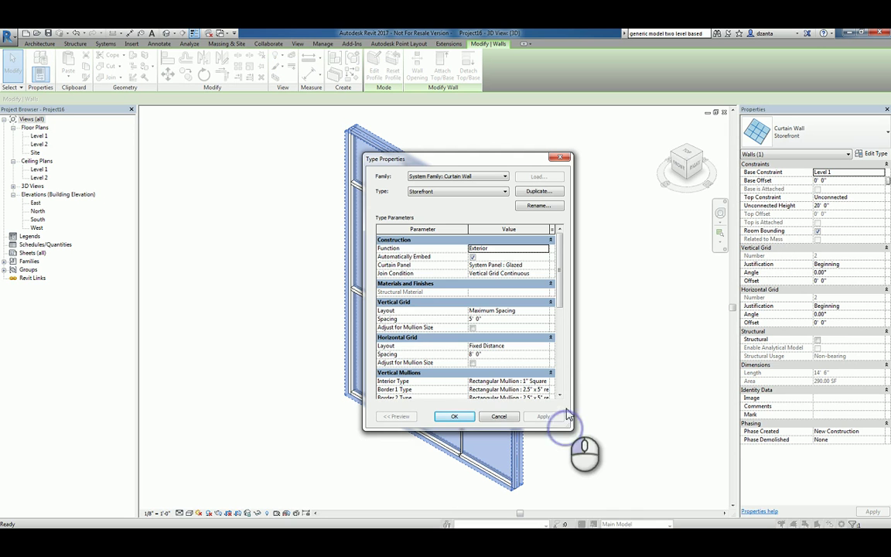
left_click_drag(560, 294, 562, 350)
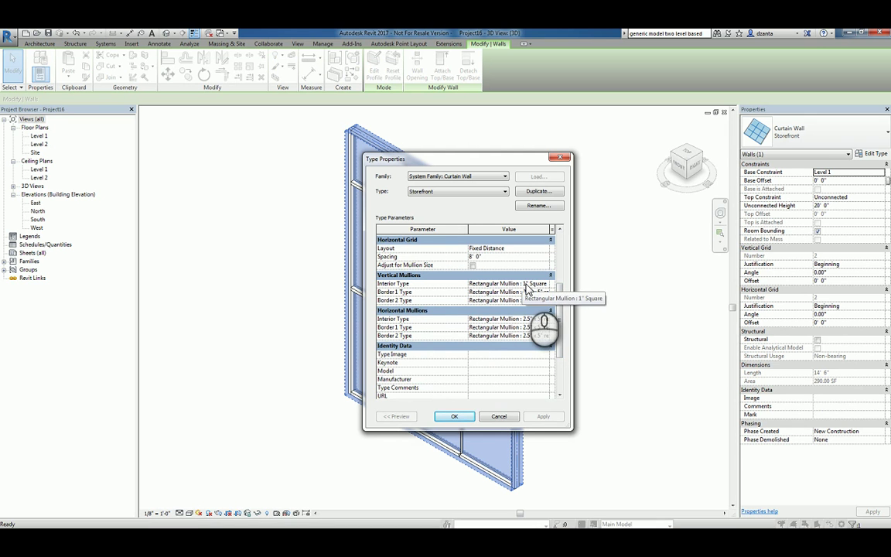
left_click(510, 417)
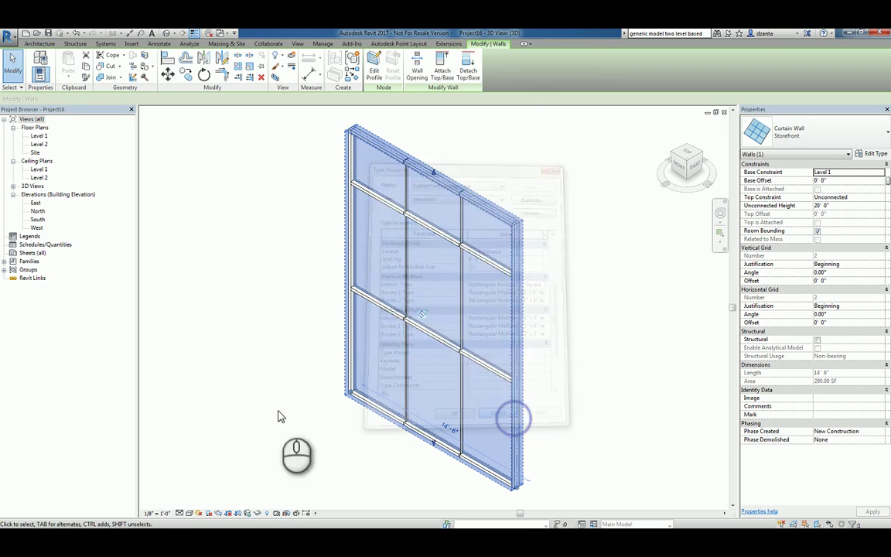
left_click(170, 397)
left_click(4, 261)
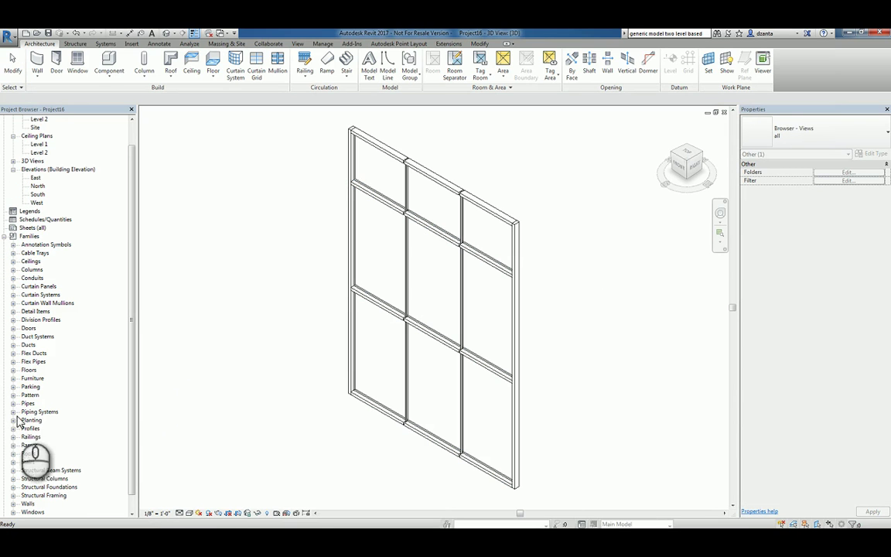
- Add a Rectangular Mullion type named custom 1 under Curtain Wall Mullions
scroll(24, 418, "down", 1)
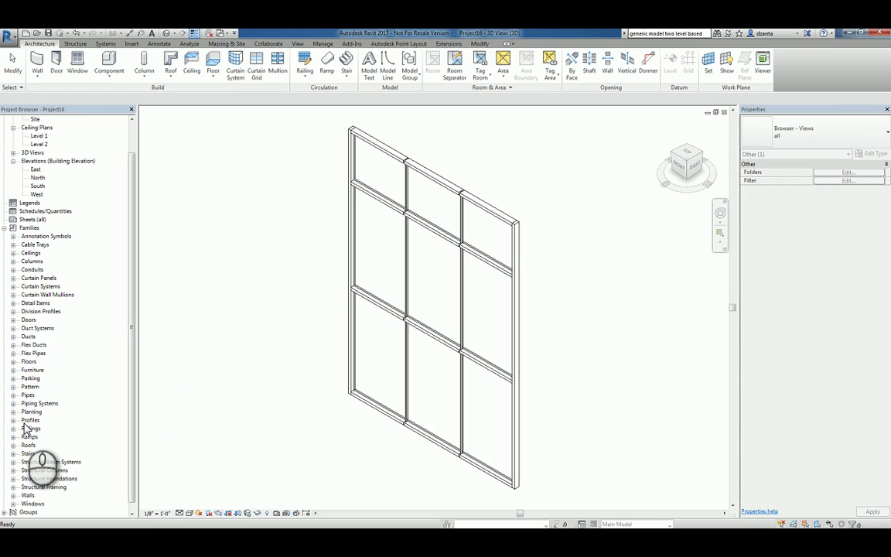
scroll(25, 430, "down", 1)
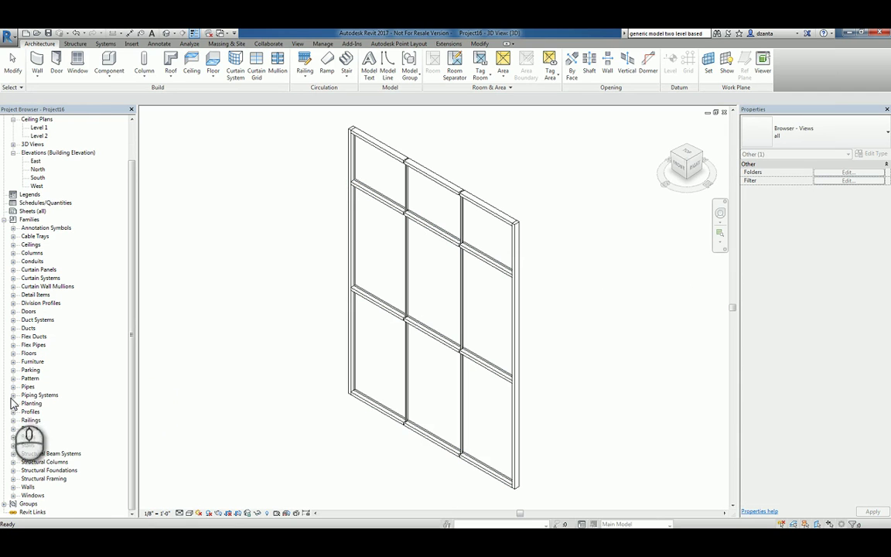
left_click(12, 411)
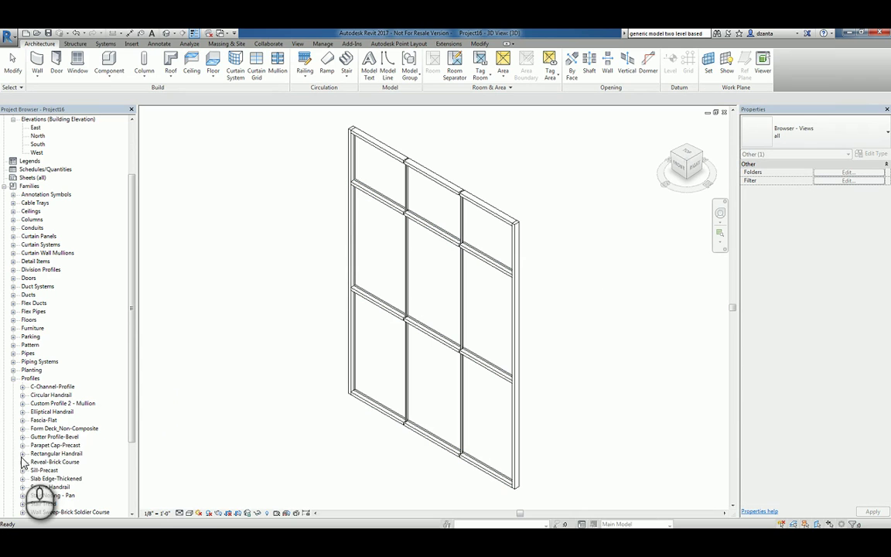
scroll(23, 462, "down", 3)
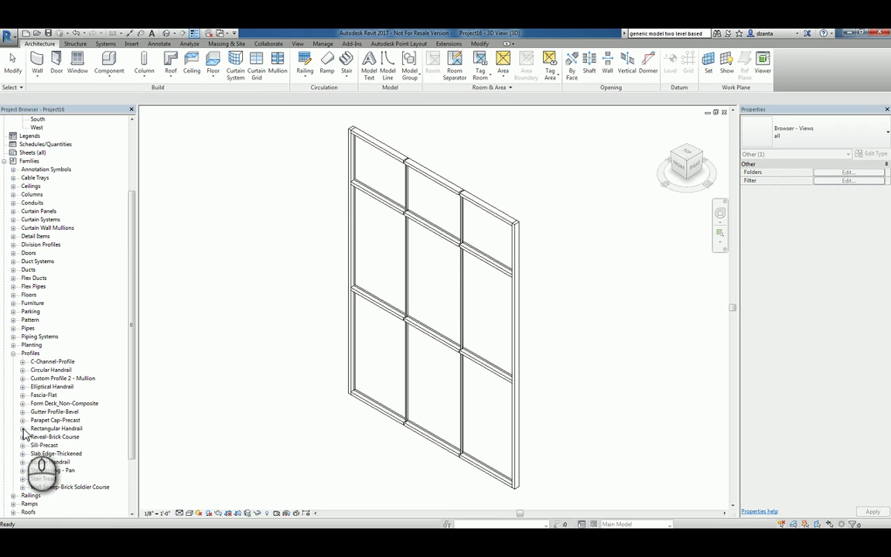
left_click(12, 228)
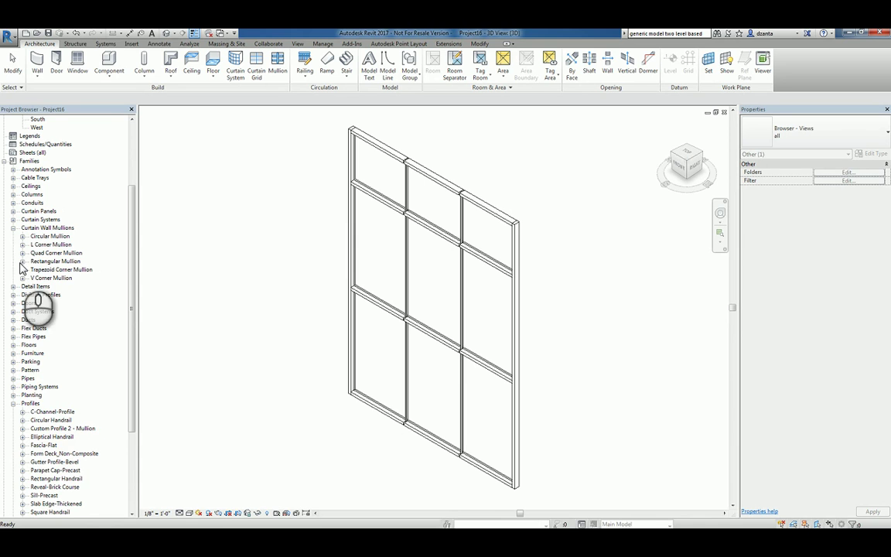
left_click(22, 262)
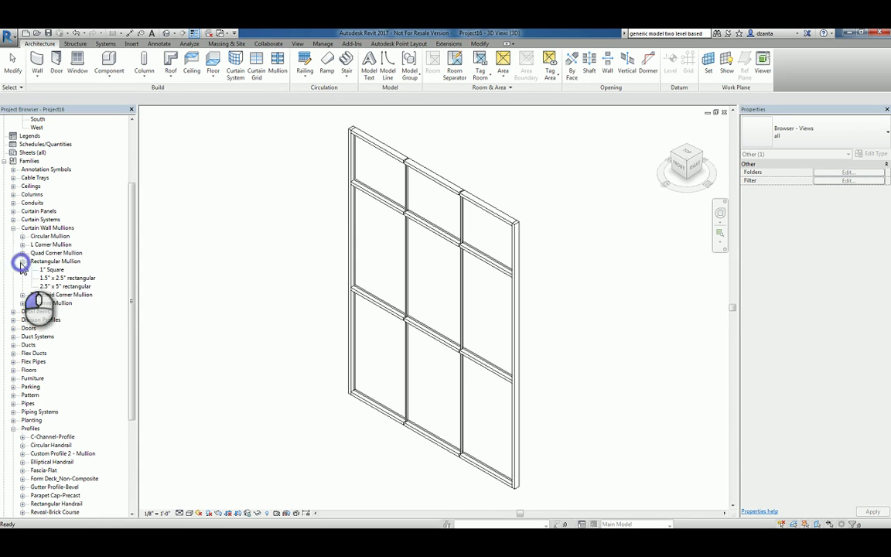
right_click(67, 264)
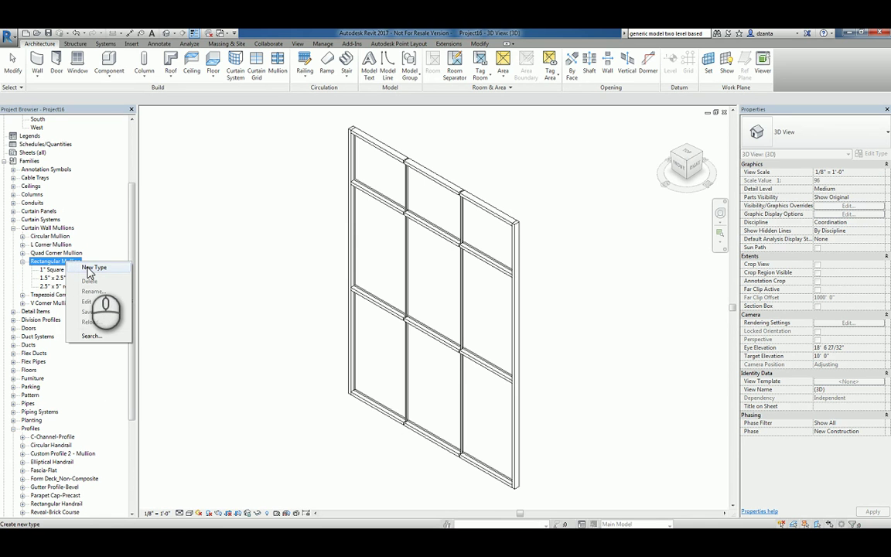
left_click(85, 267)
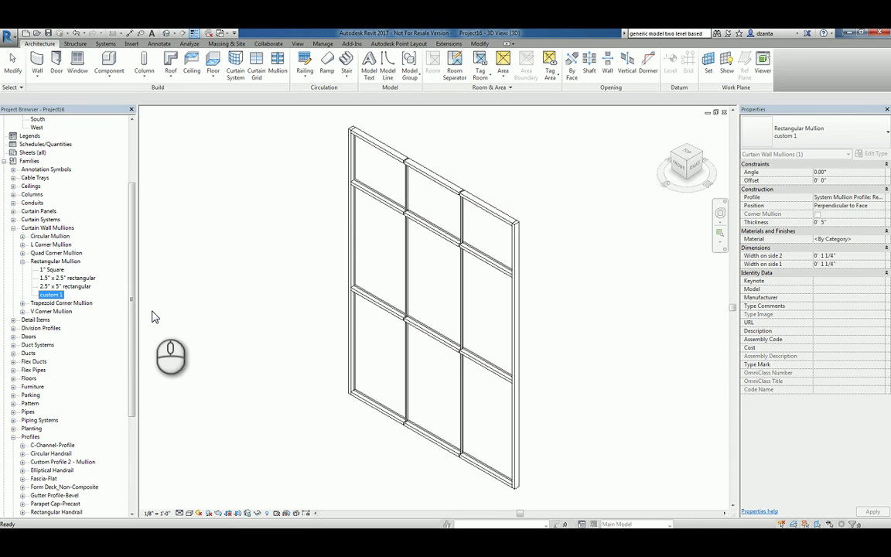
right_click(56, 295)
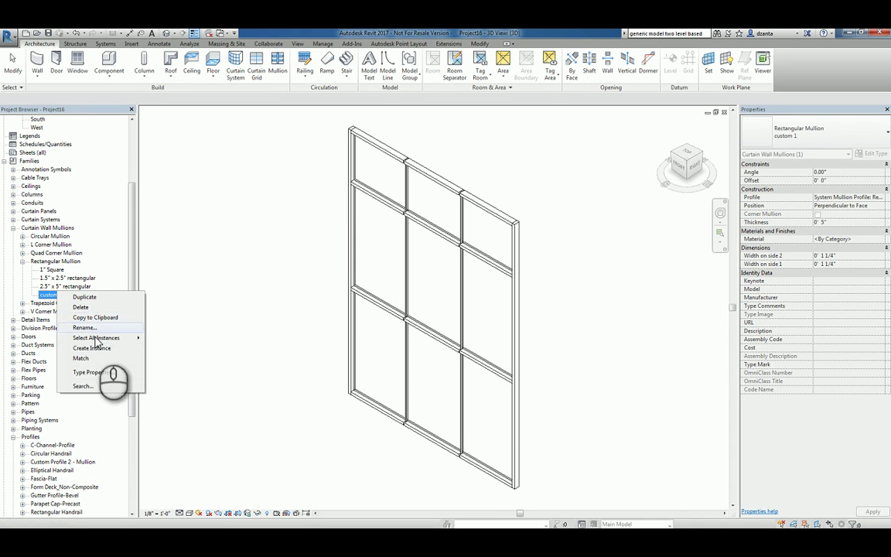
- Set custom 1's Profile to Custom Profile 2 - Mullion in its type properties
left_click(91, 372)
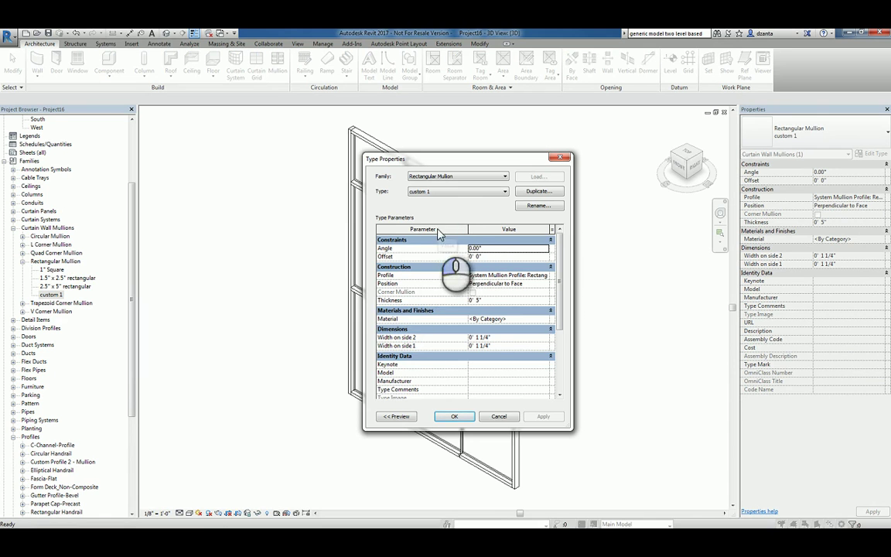
left_click(544, 276)
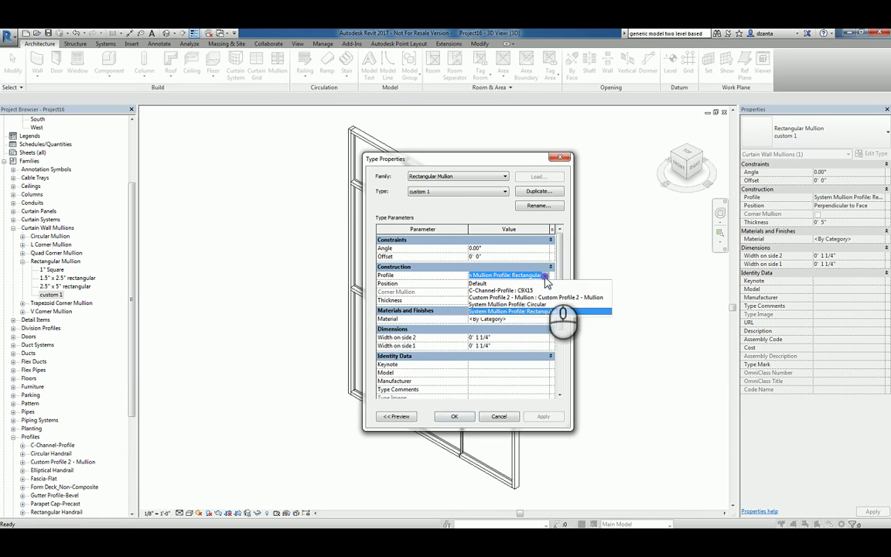
left_click(527, 298)
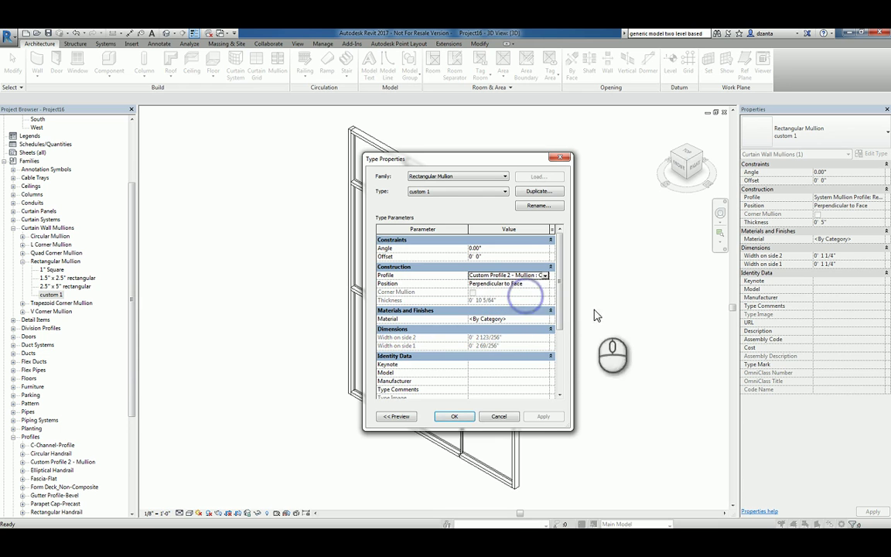
left_click(464, 417)
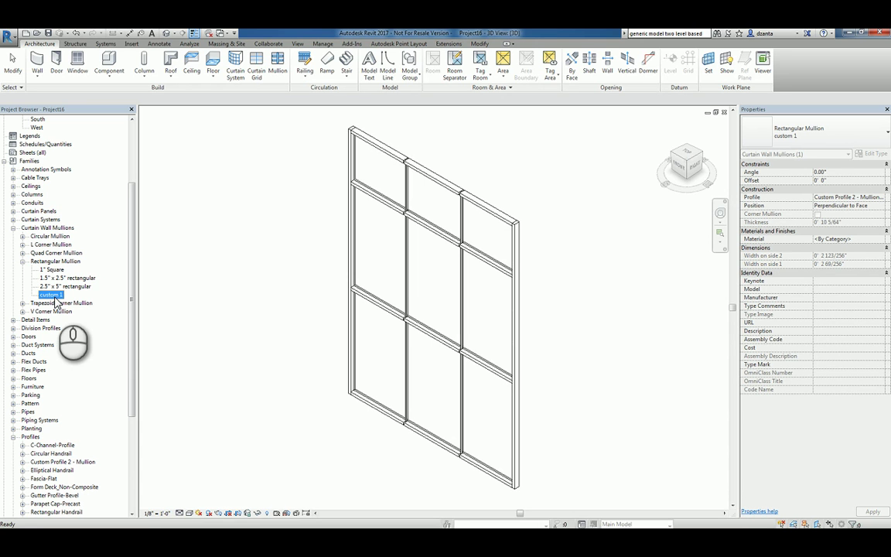
- Select the Storefront curtain wall and bring up its type properties
left_click(198, 287)
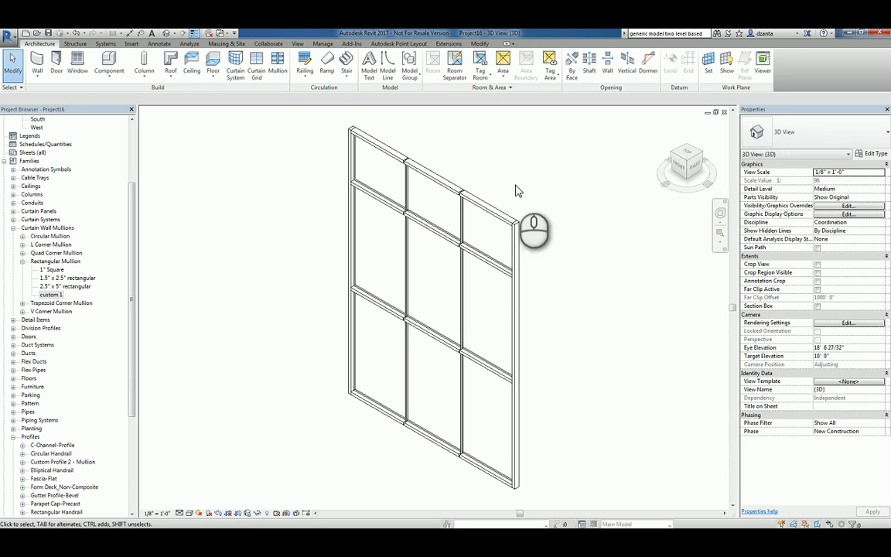
left_click(520, 225)
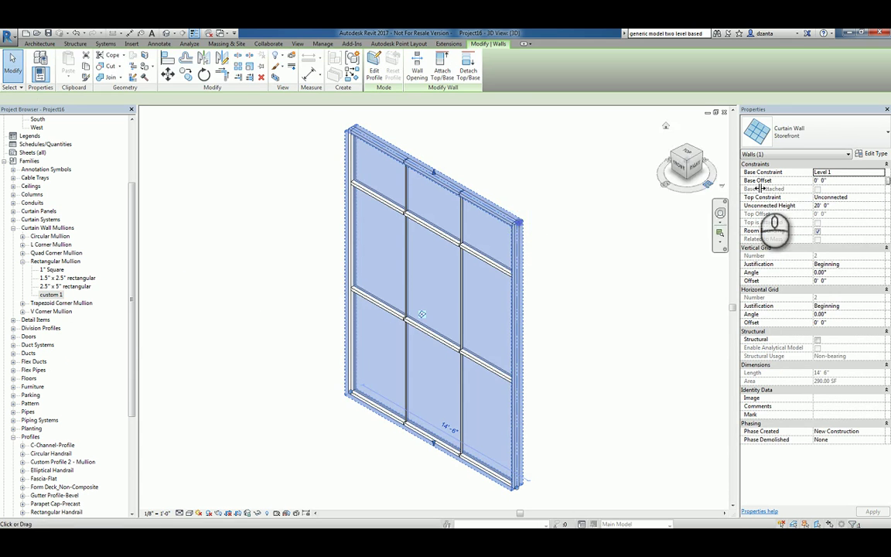
left_click(882, 155)
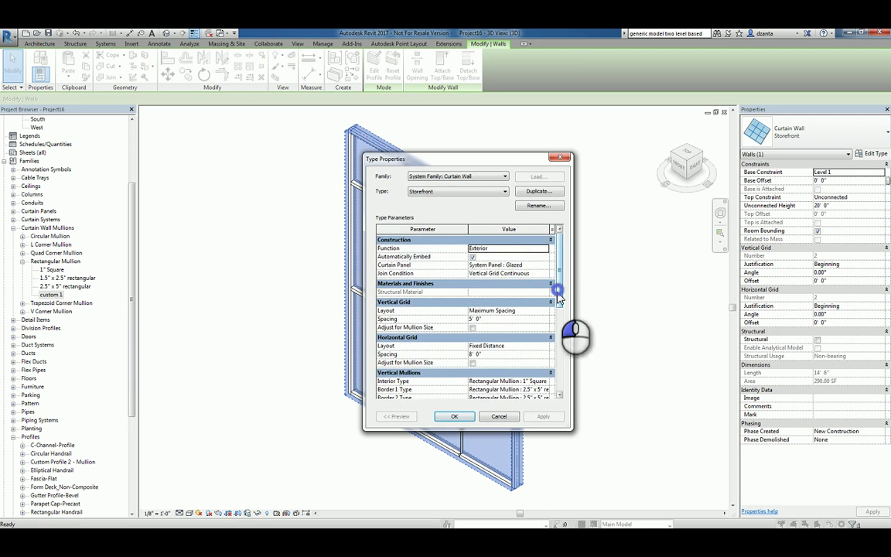
scroll(558, 334, "down", 3)
scroll(558, 334, "down", 1)
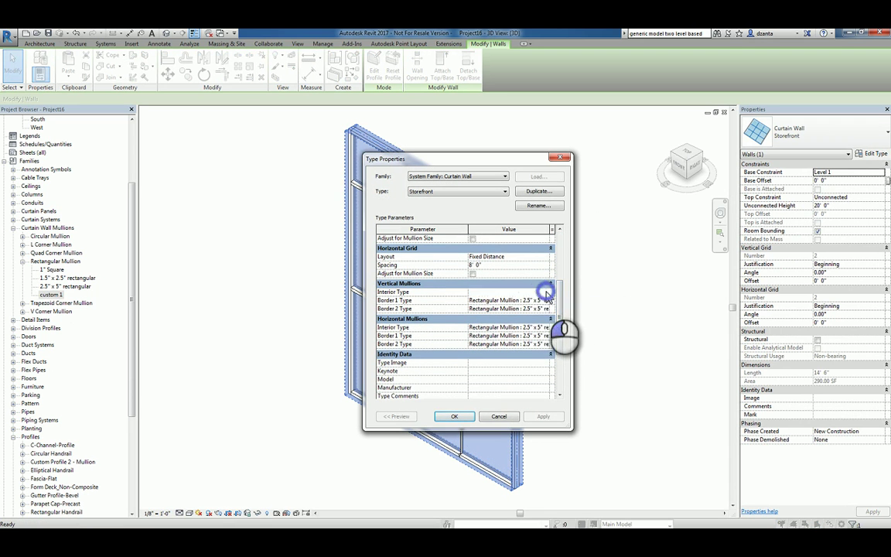
- Set the vertical Interior, Border 1 and Border 2 mullions to Rectangular Mullion : custom 1
left_click(545, 292)
left_click(522, 335)
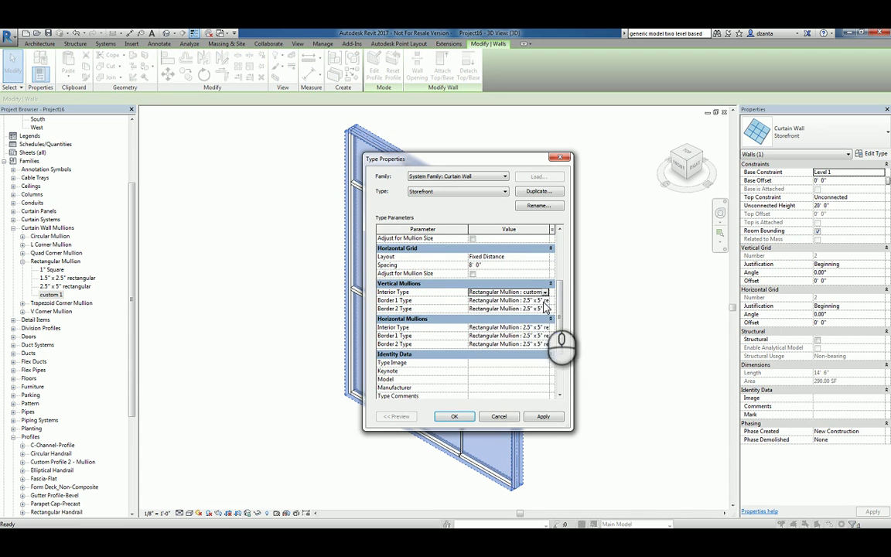
left_click(544, 300)
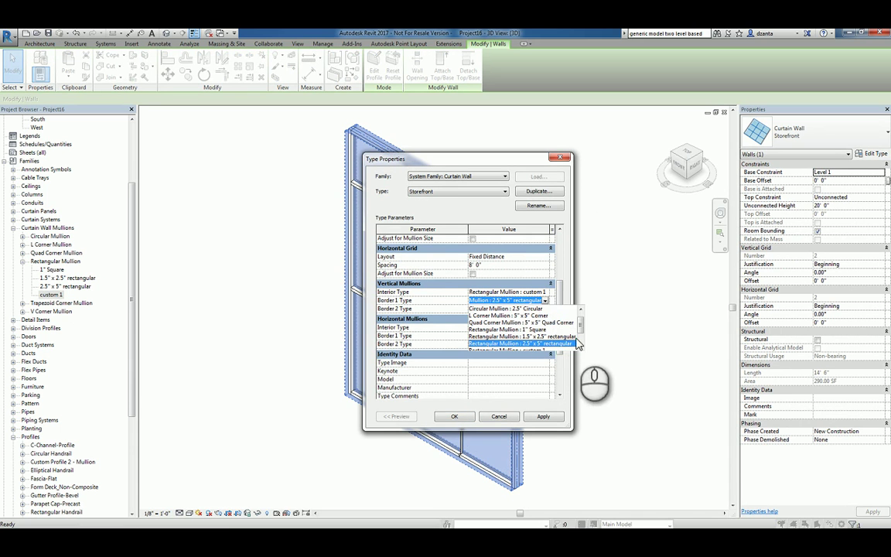
left_click_drag(580, 325, 569, 341)
left_click(526, 330)
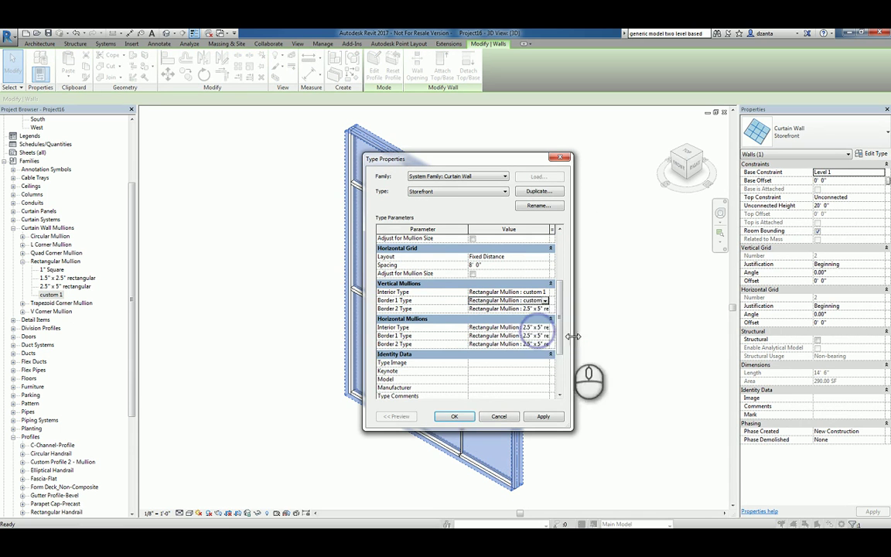
left_click(545, 308)
scroll(573, 341, "down", 1)
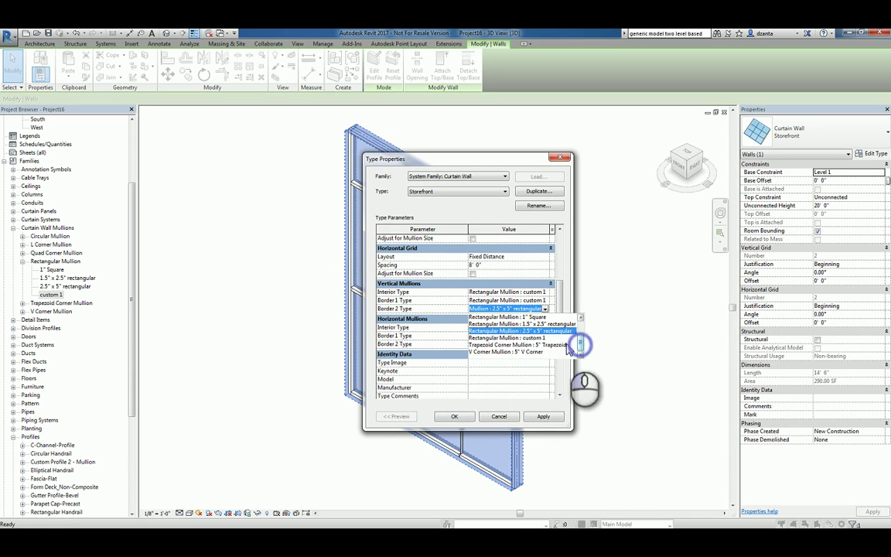
left_click(533, 351)
- Set the horizontal Interior, Border 1 and Border 2 mullions to custom 1 and confirm
left_click(534, 327)
left_click(545, 328)
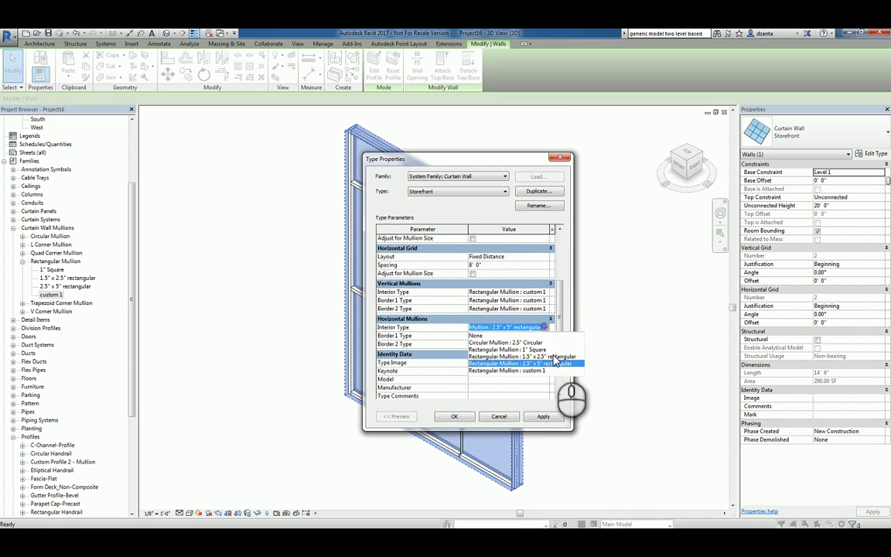
left_click(533, 371)
left_click(544, 336)
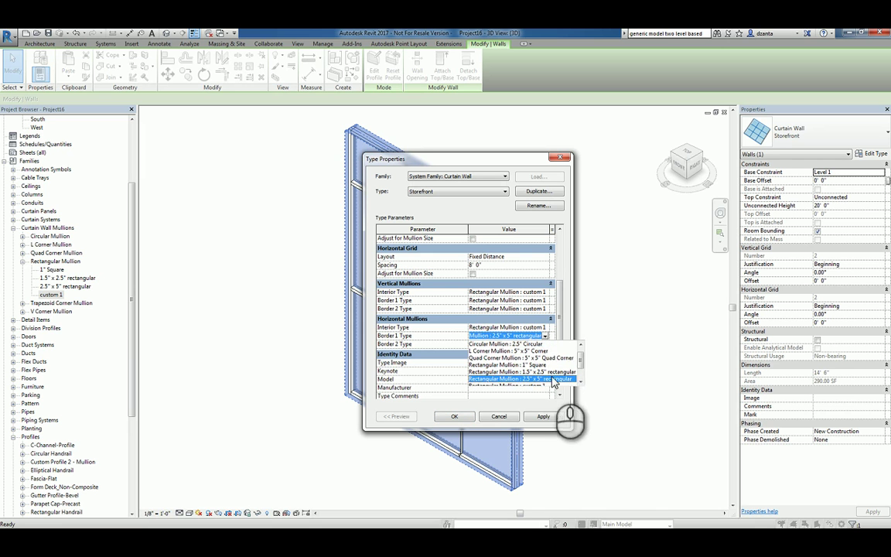
scroll(581, 378, "down", 1)
left_click(530, 358)
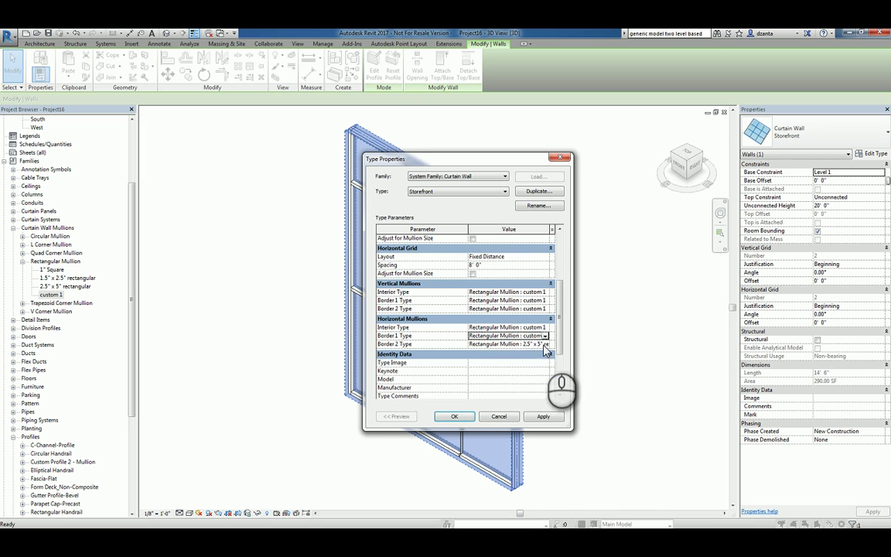
left_click(544, 343)
scroll(550, 377, "down", 1)
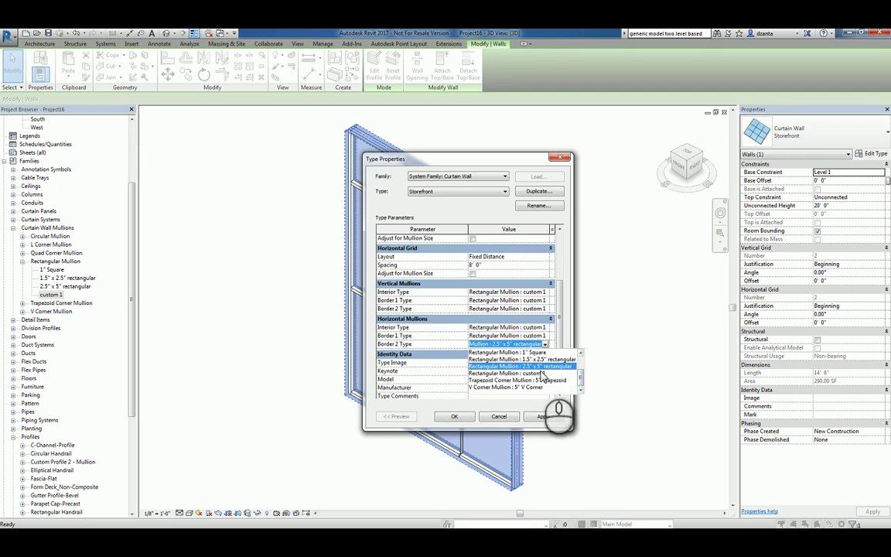
left_click(539, 374)
left_click(454, 416)
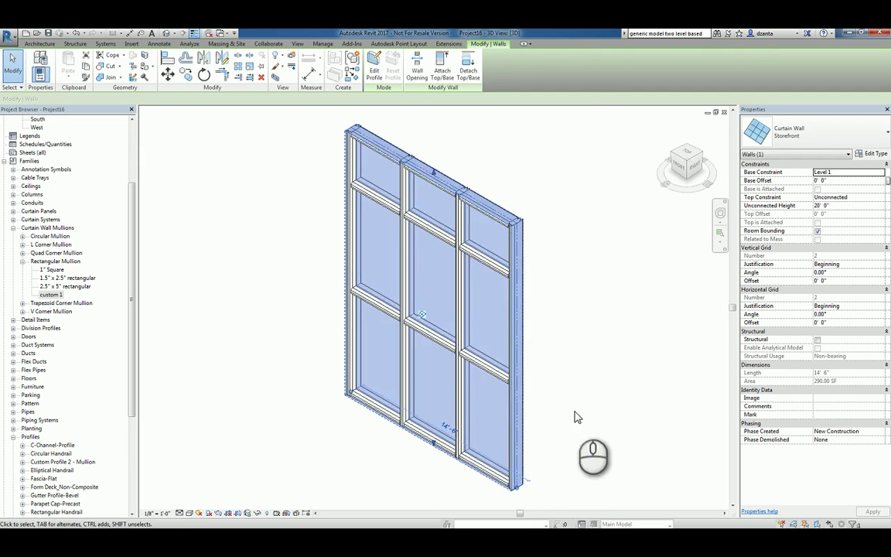
- Deselect the wall, then zoom into the mullion corner and orbit to inspect the jagged joints
left_click(576, 412)
scroll(504, 195, "up", 5)
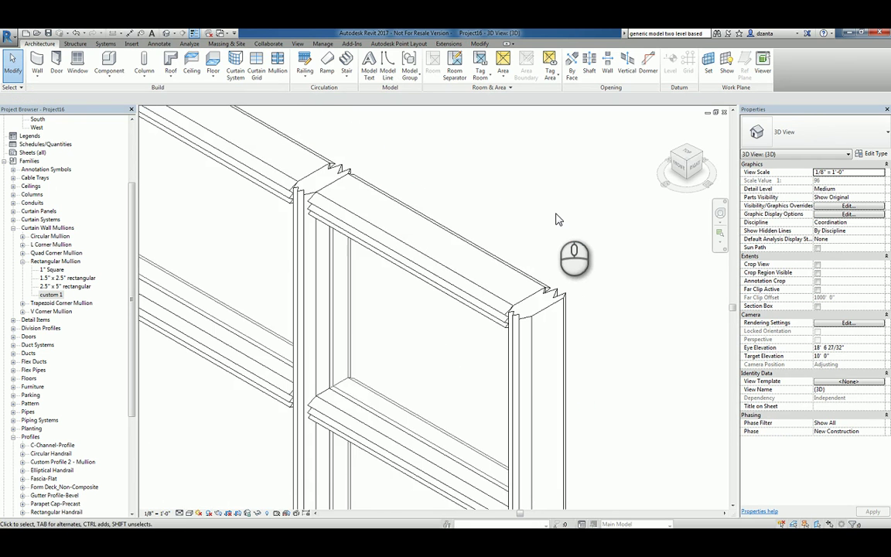
scroll(557, 225, "up", 3)
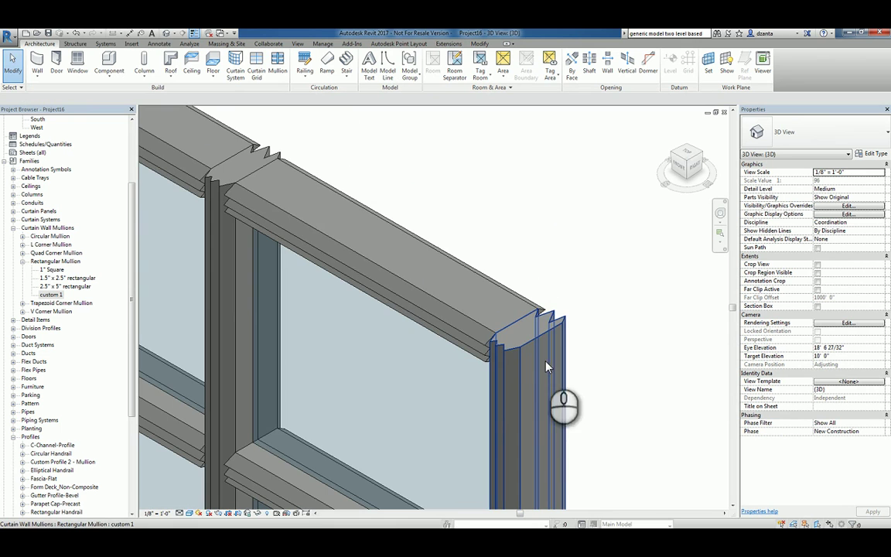
scroll(544, 377, "down", 5)
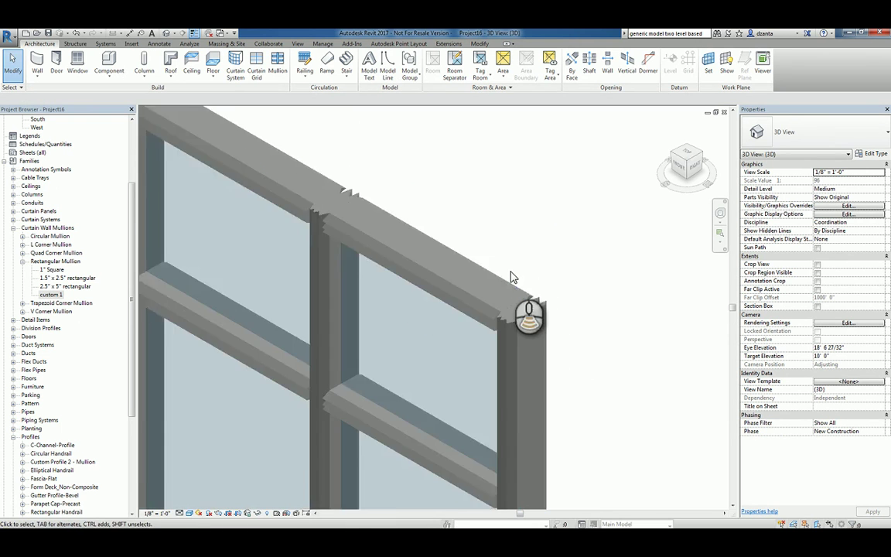
middle_click_drag(567, 331, 572, 279, "shift")
scroll(601, 298, "down", 3)
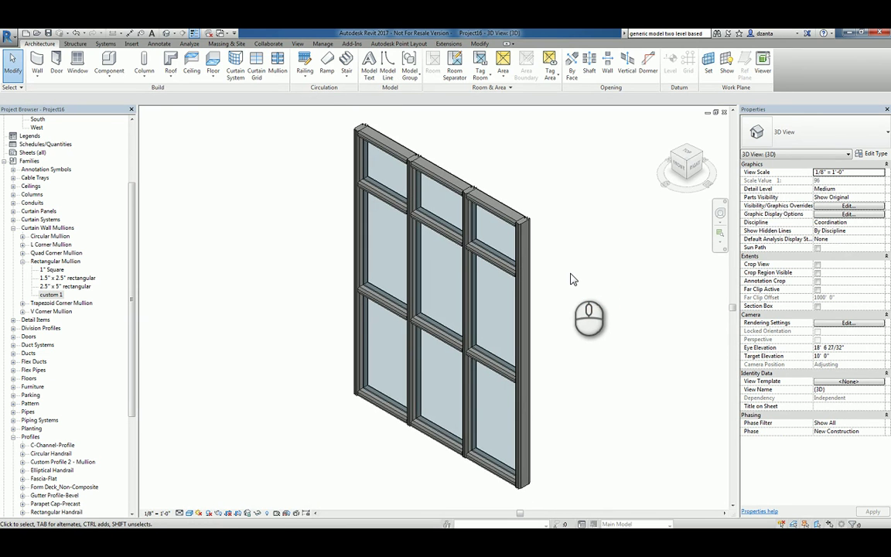